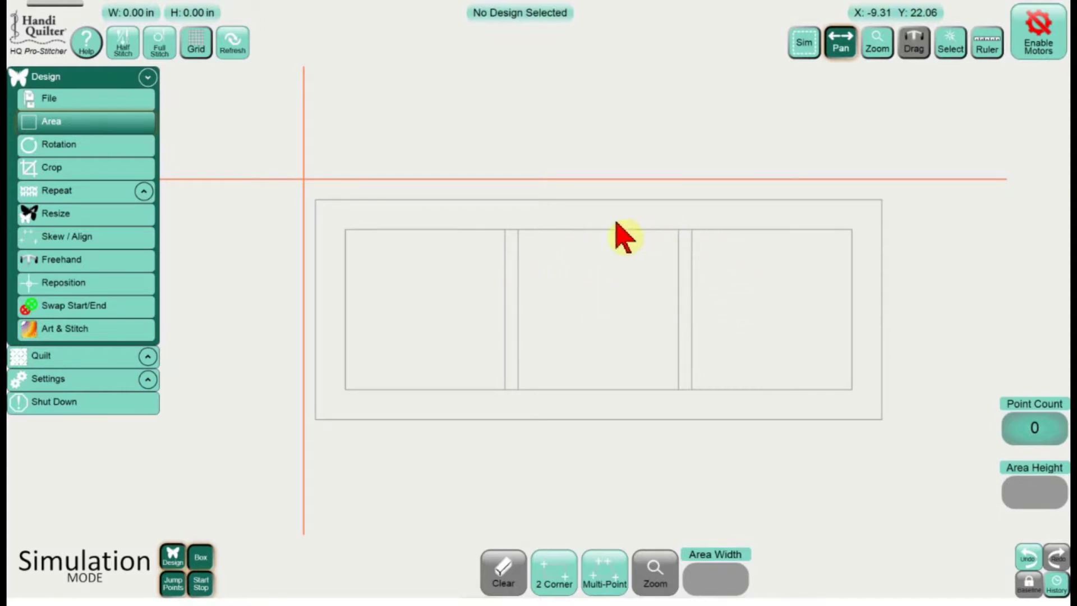
Step: Load the Betty's Feather Blk 6 design from file into the layout
click(147, 101)
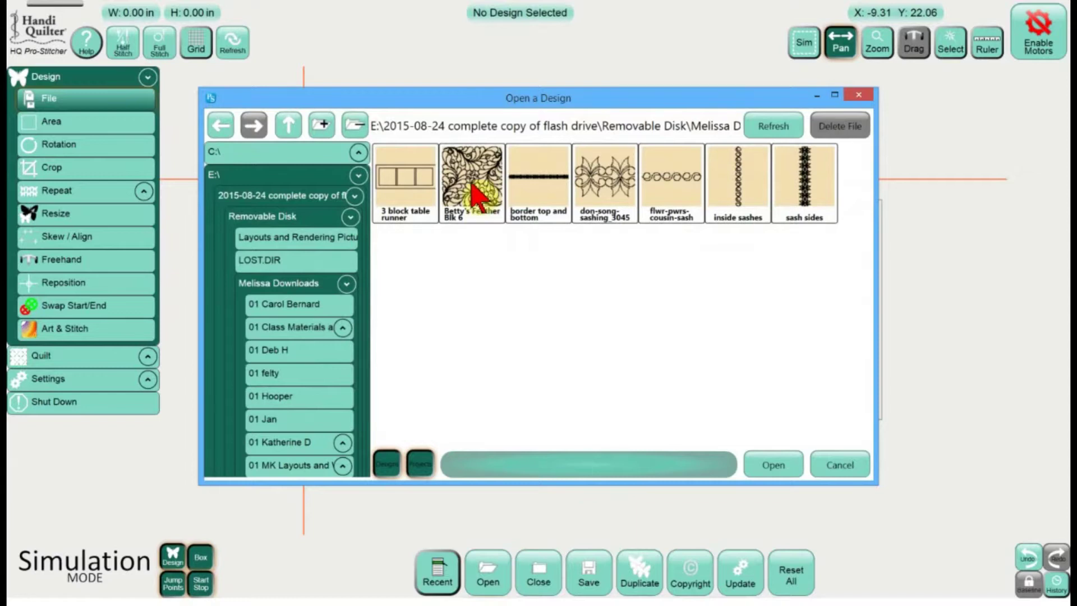
click(475, 195)
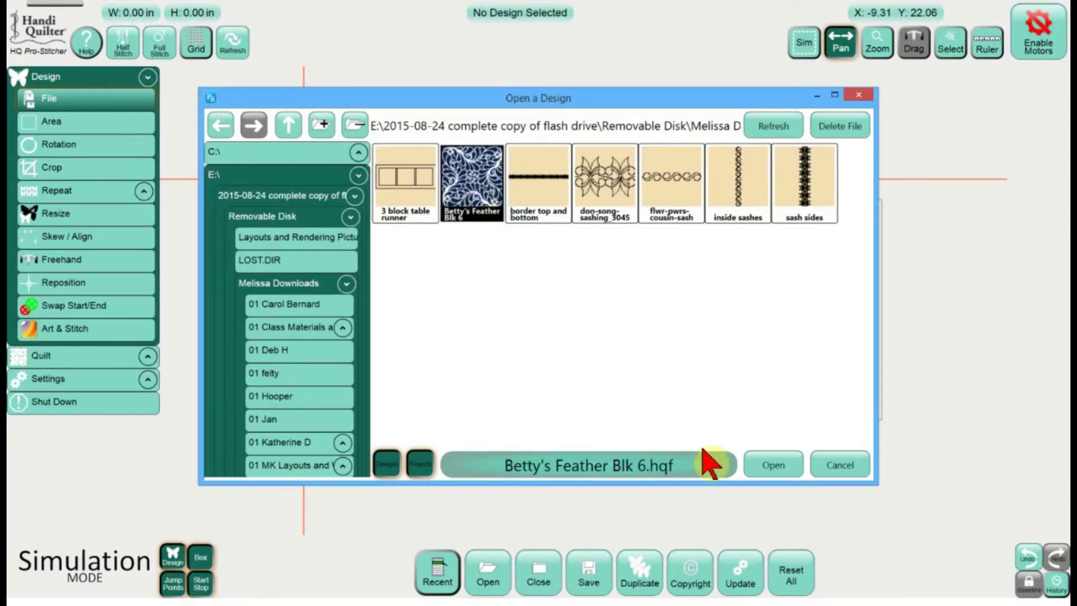
click(769, 473)
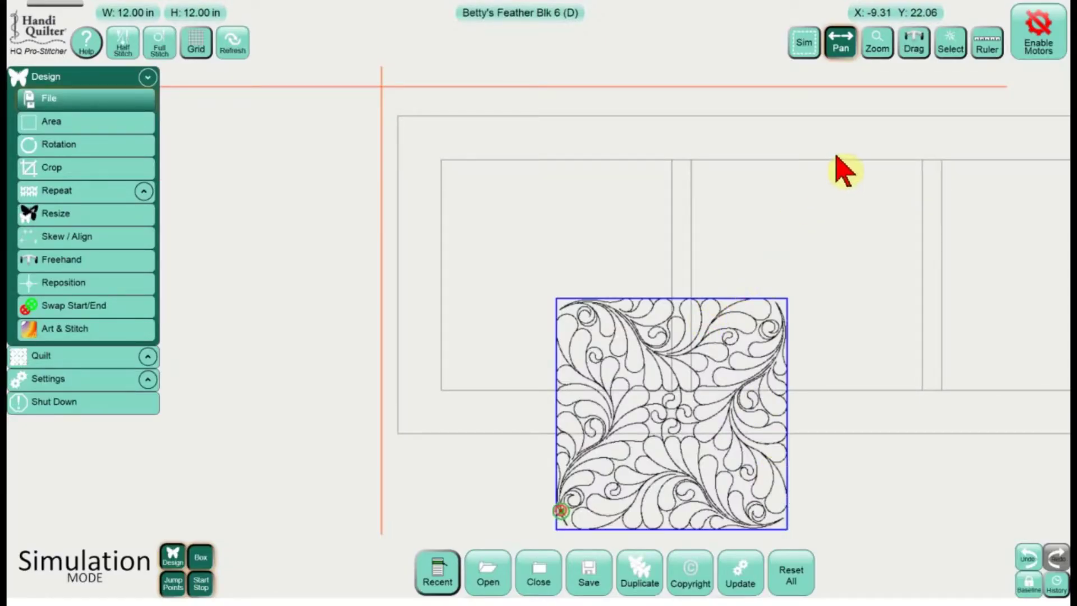
Step: Select all designs, refresh to fit the whole layout in view, then deselect
click(951, 54)
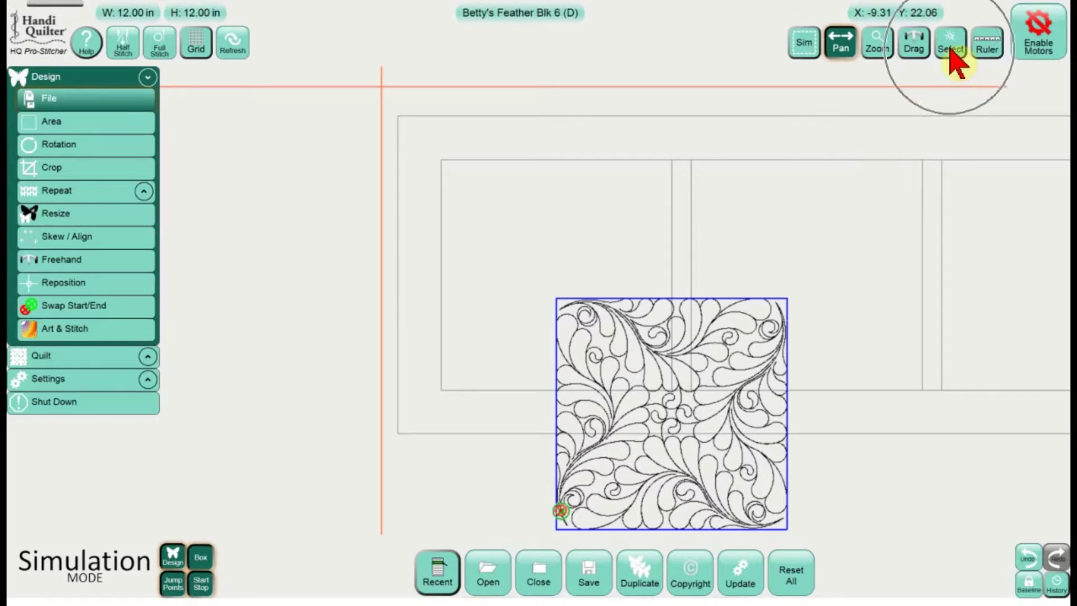
click(1000, 78)
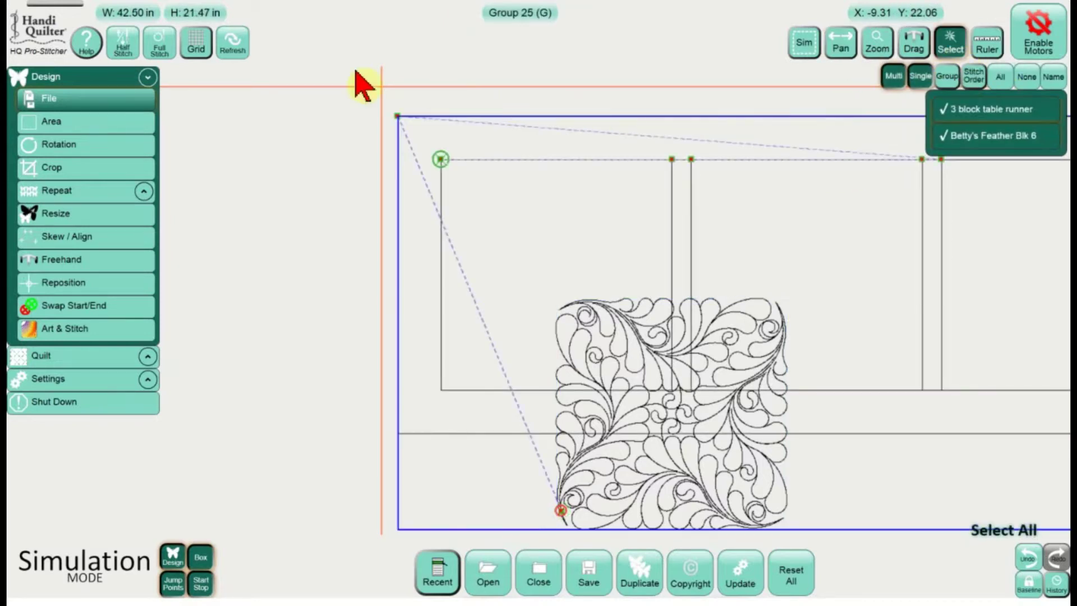
click(230, 55)
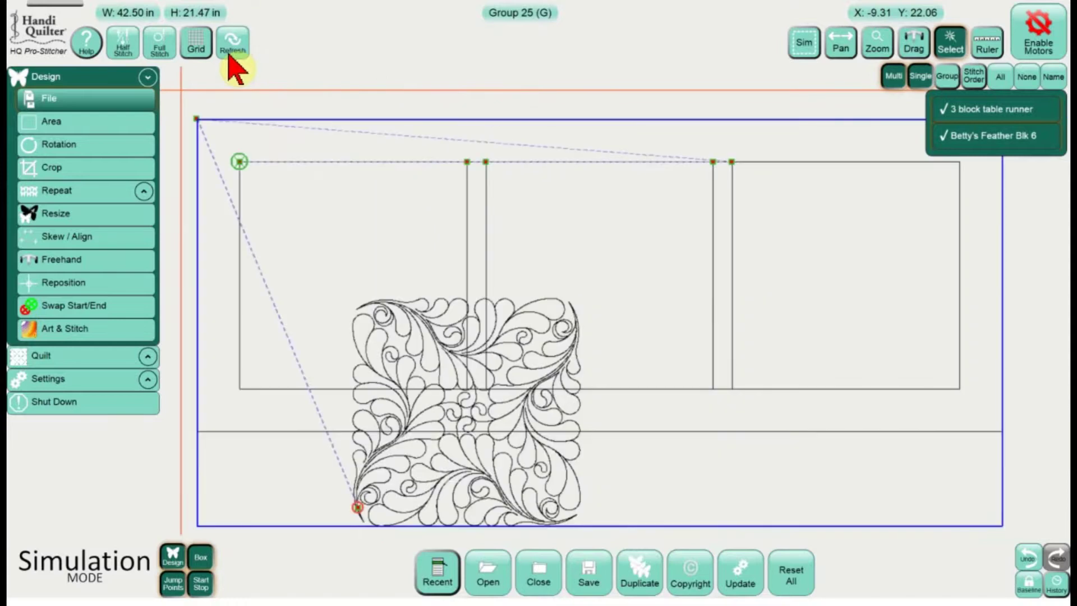
key(Escape)
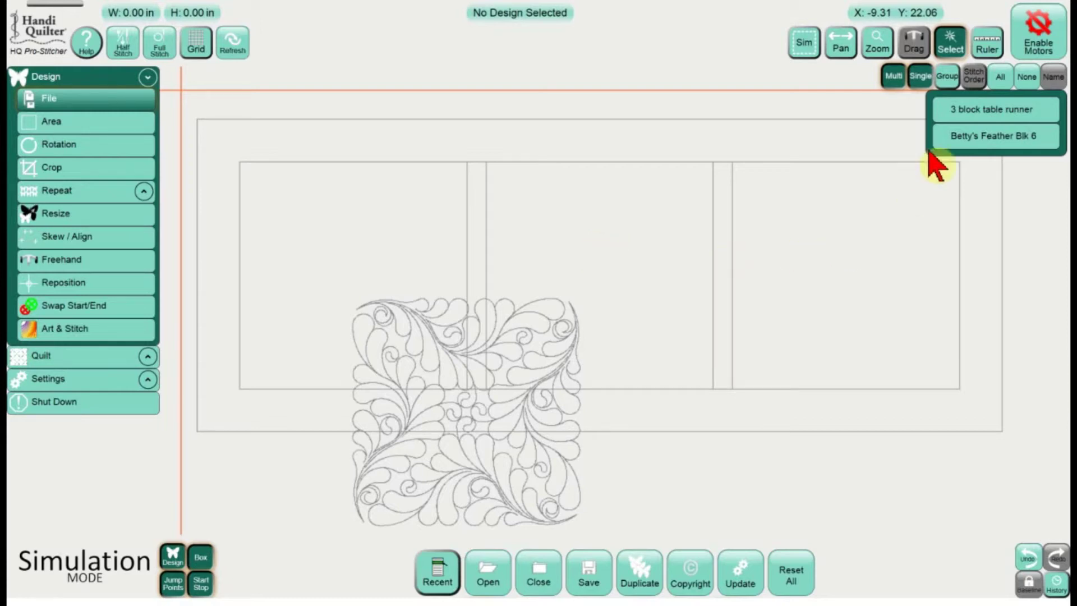
Step: Drag the Betty's Feather Blk 6 design up and left over the runner's left block
click(960, 140)
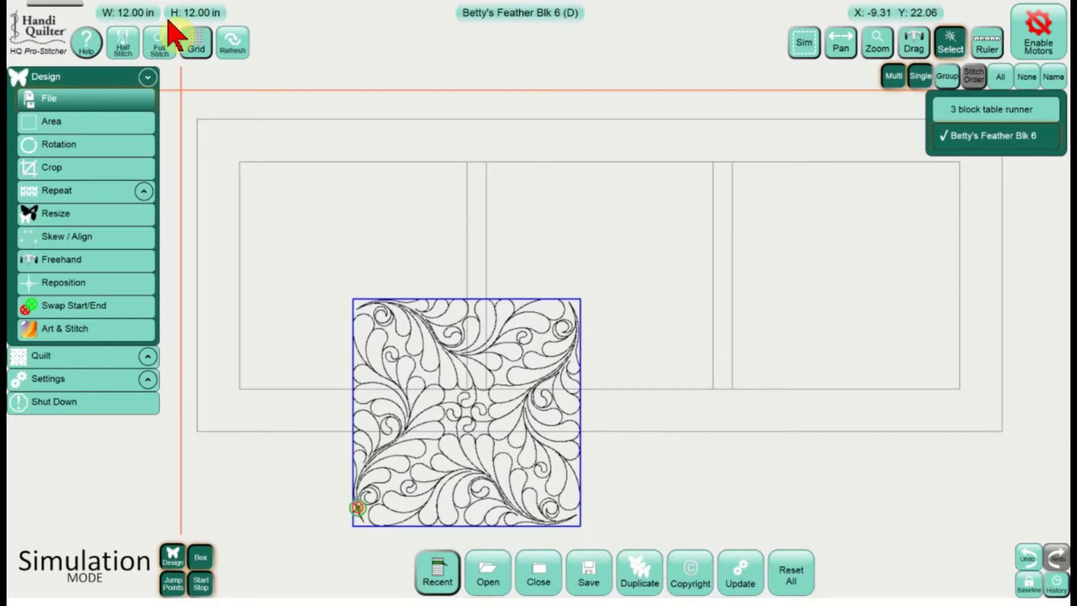
click(124, 219)
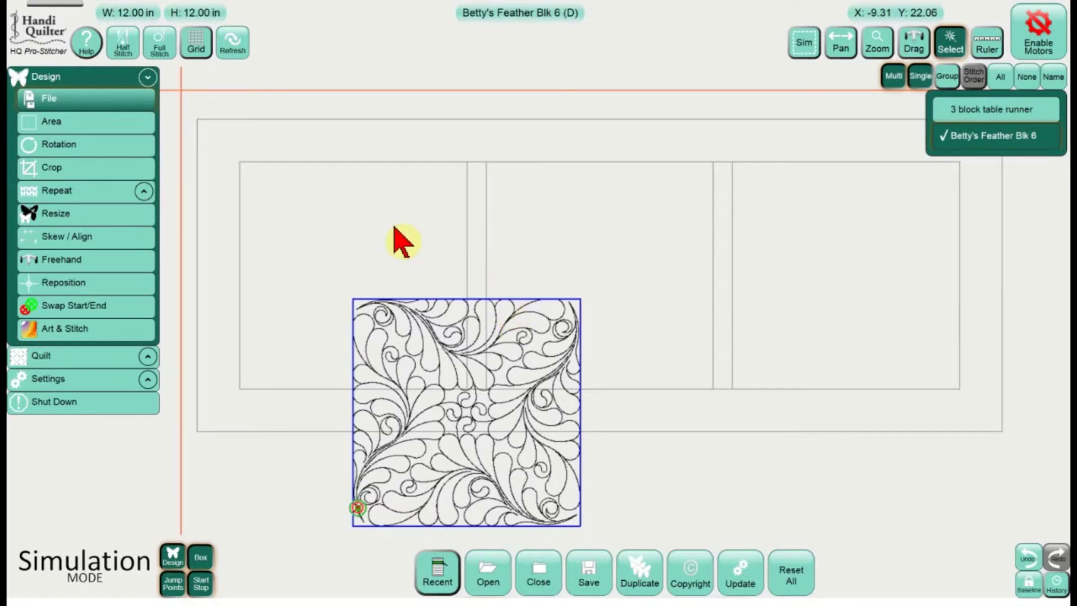
click(894, 77)
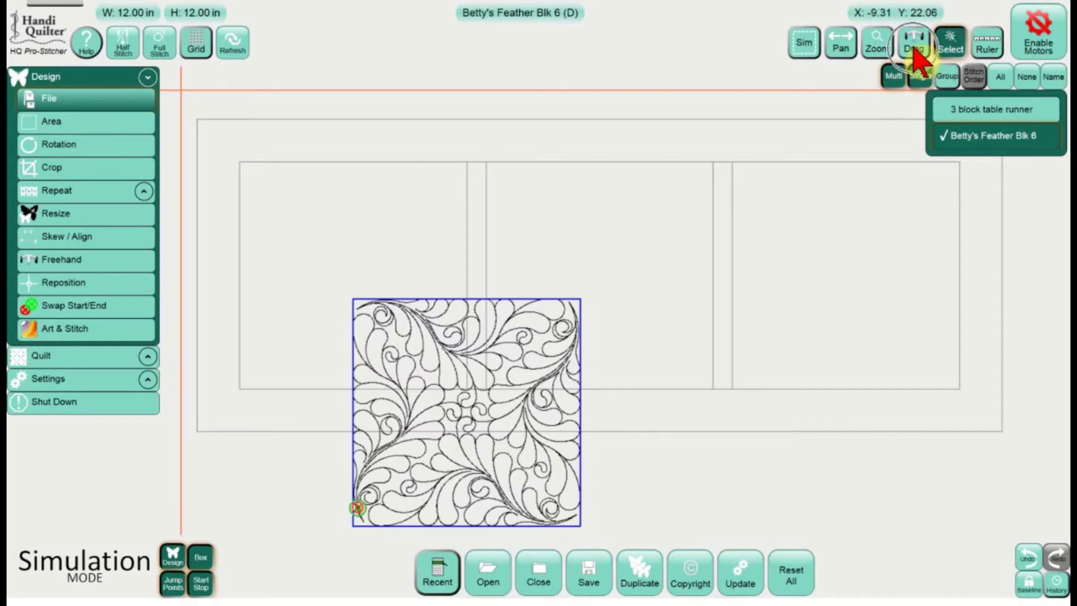
click(914, 45)
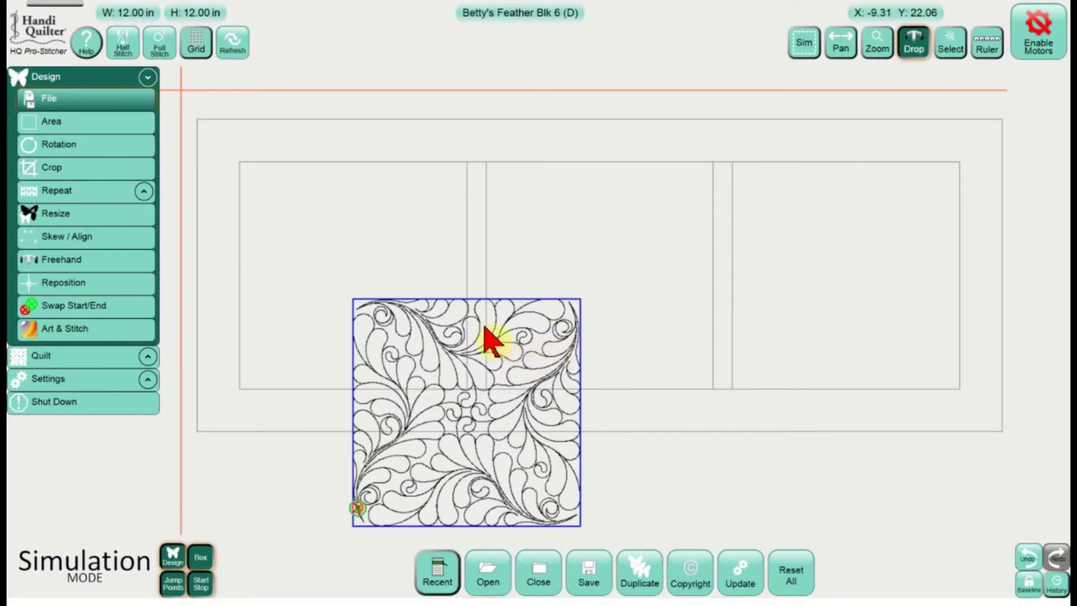
drag(483, 332, 418, 266)
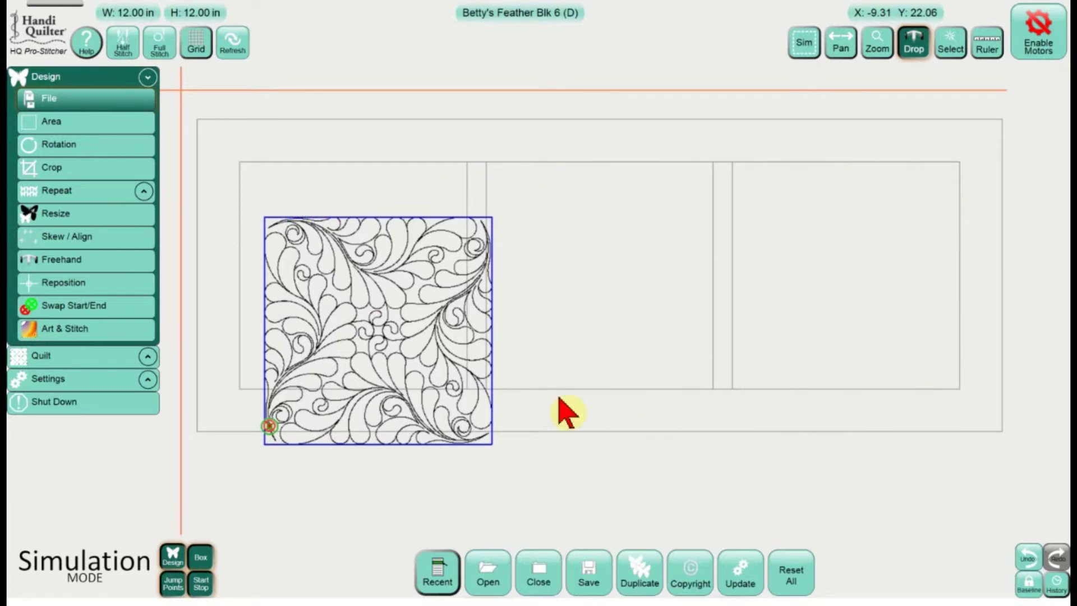
click(124, 125)
Step: Define a two-corner quilting area 38 in wide by 12 in high, then select the 3 block table runner
click(555, 580)
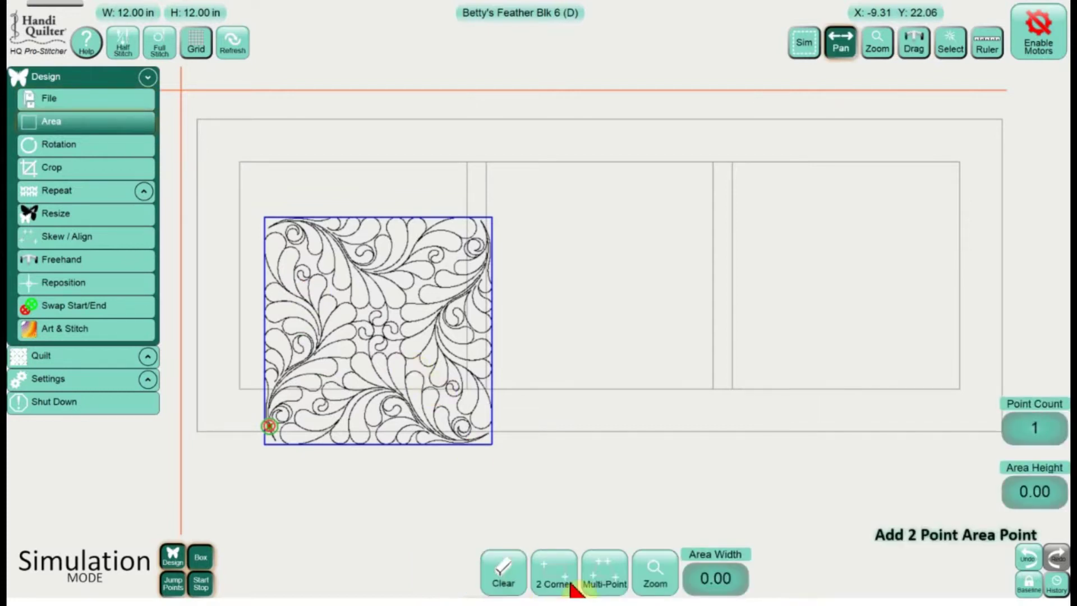
click(716, 579)
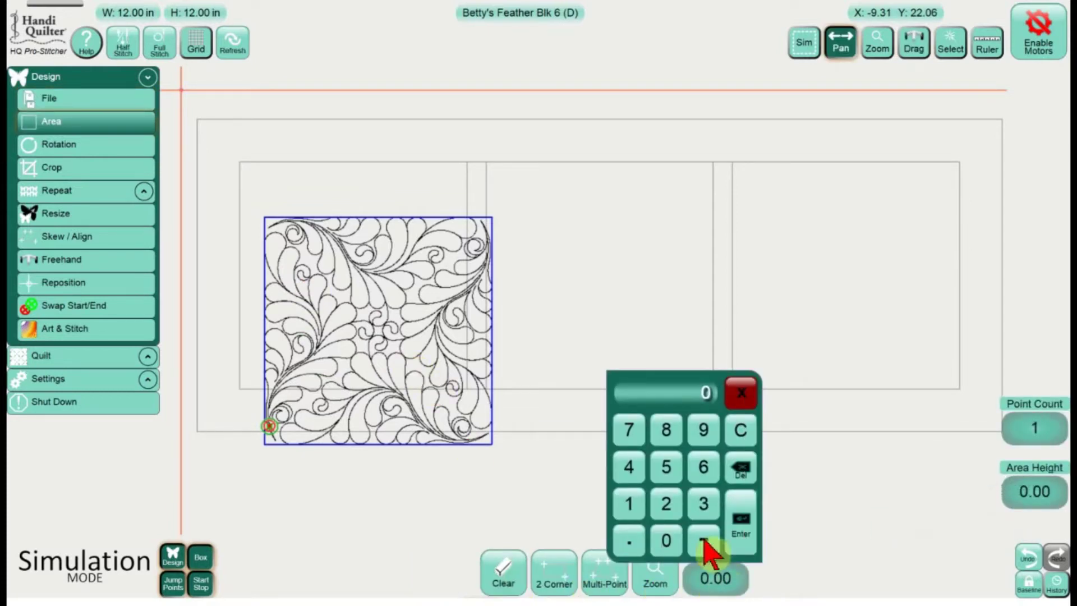
click(701, 504)
click(666, 436)
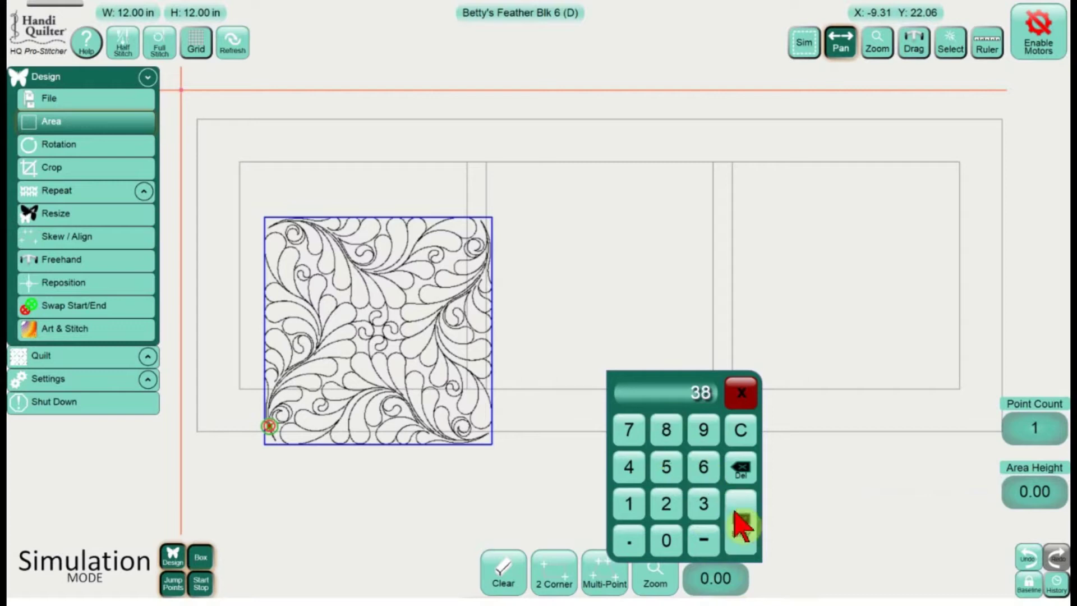
click(738, 517)
click(1029, 494)
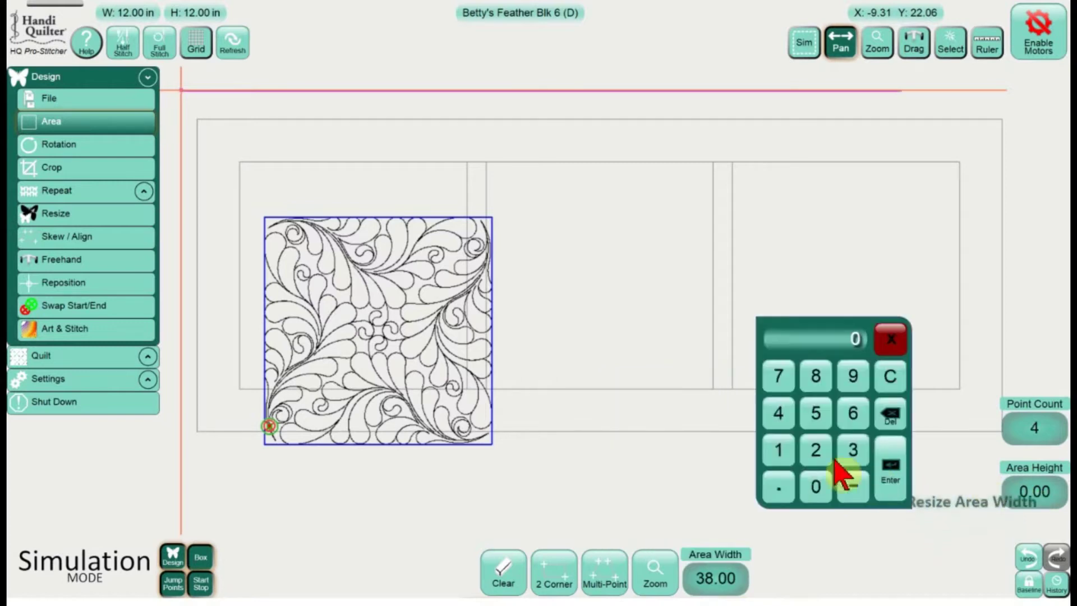
click(779, 449)
click(816, 452)
click(889, 476)
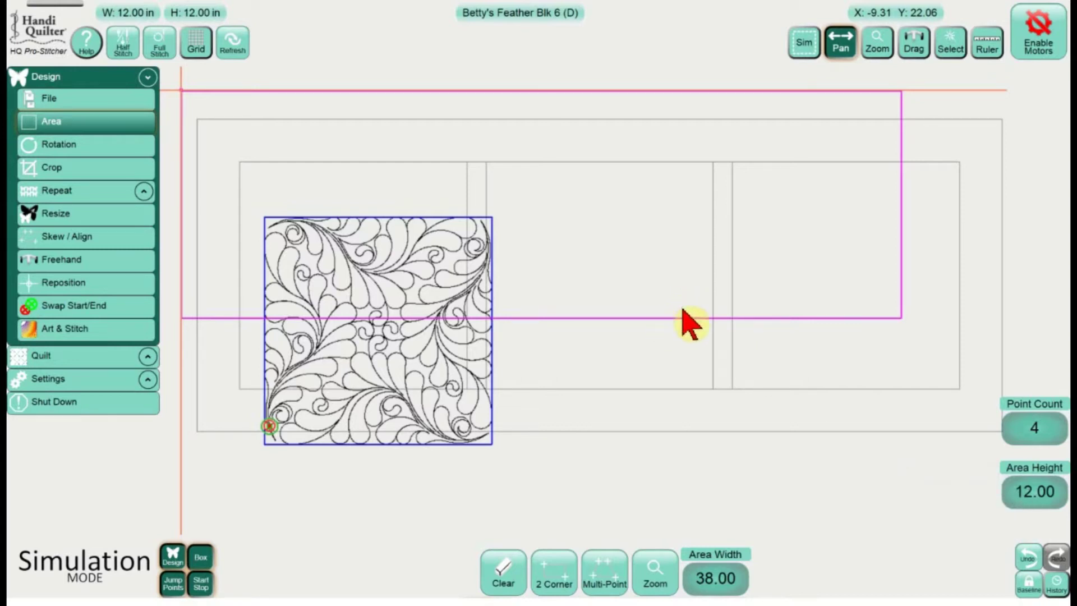
click(956, 50)
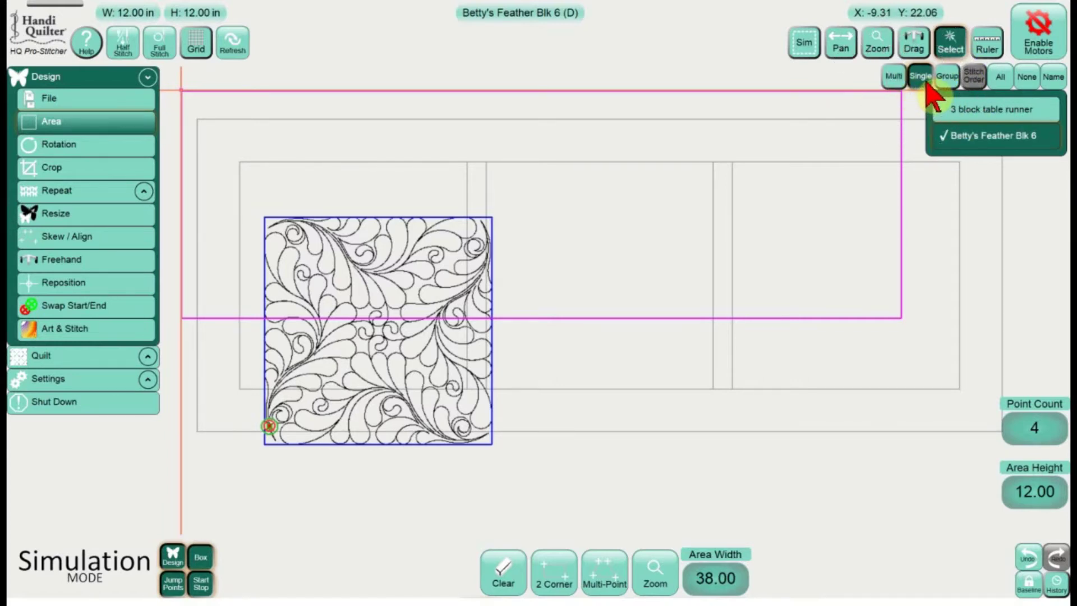
click(973, 112)
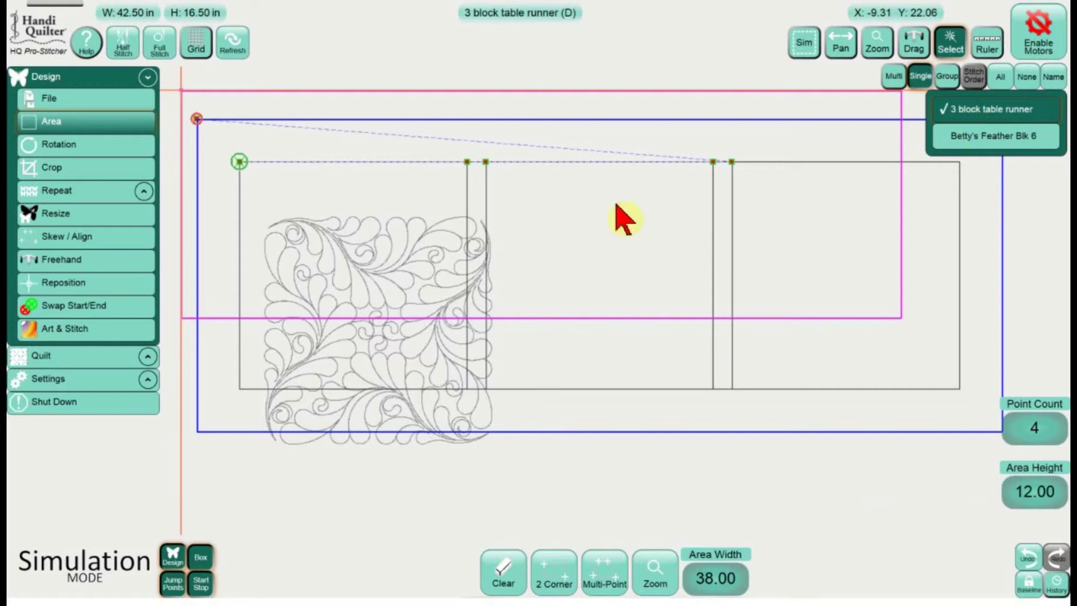
Step: Center the 3 block table runner both ways on the area, then select the feather block
click(138, 238)
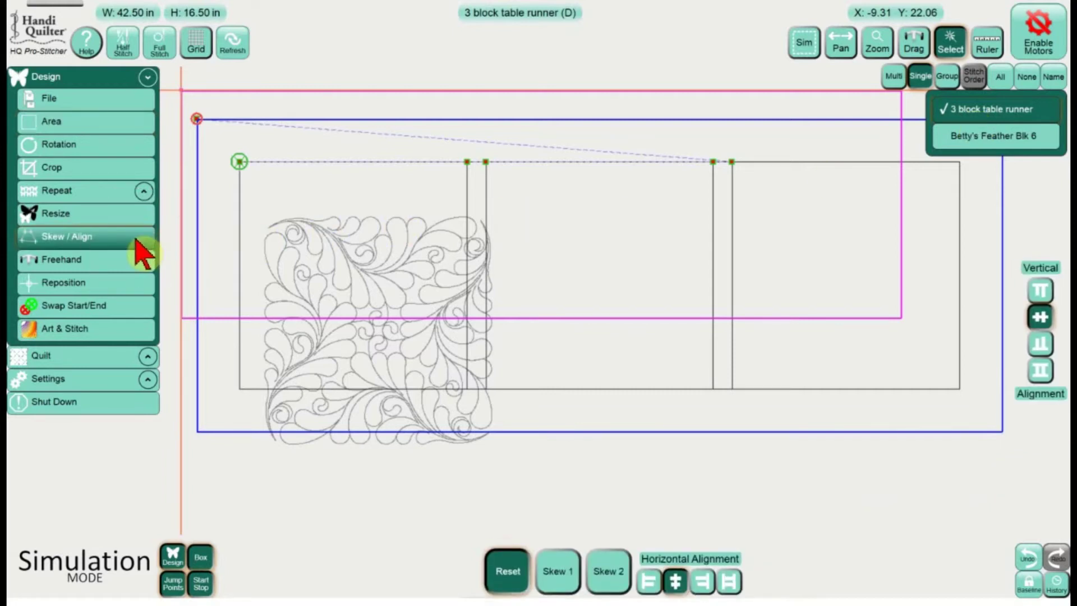
click(679, 580)
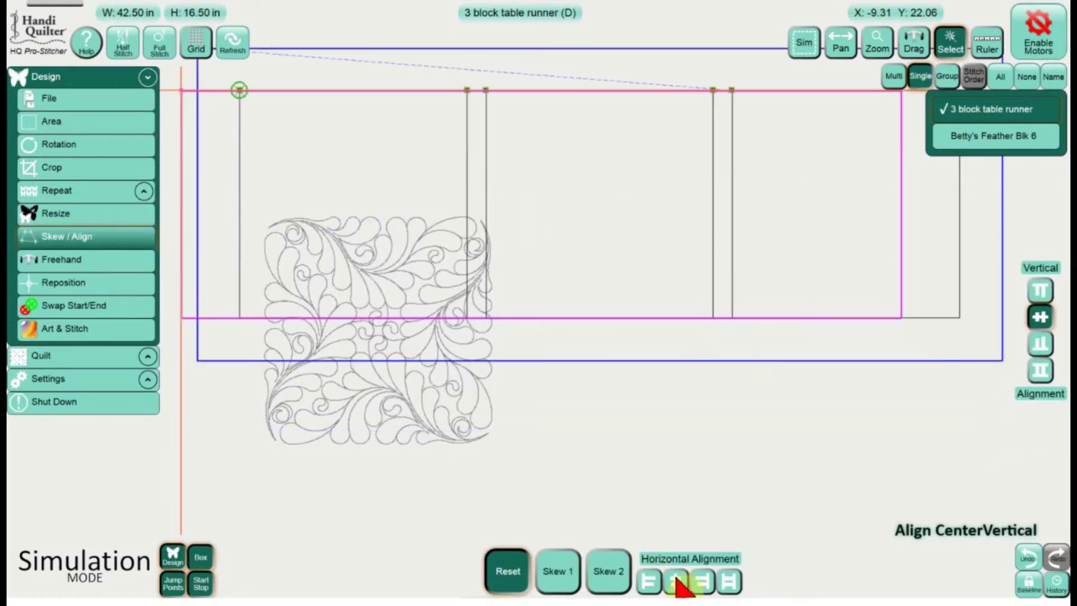
click(679, 582)
click(1044, 317)
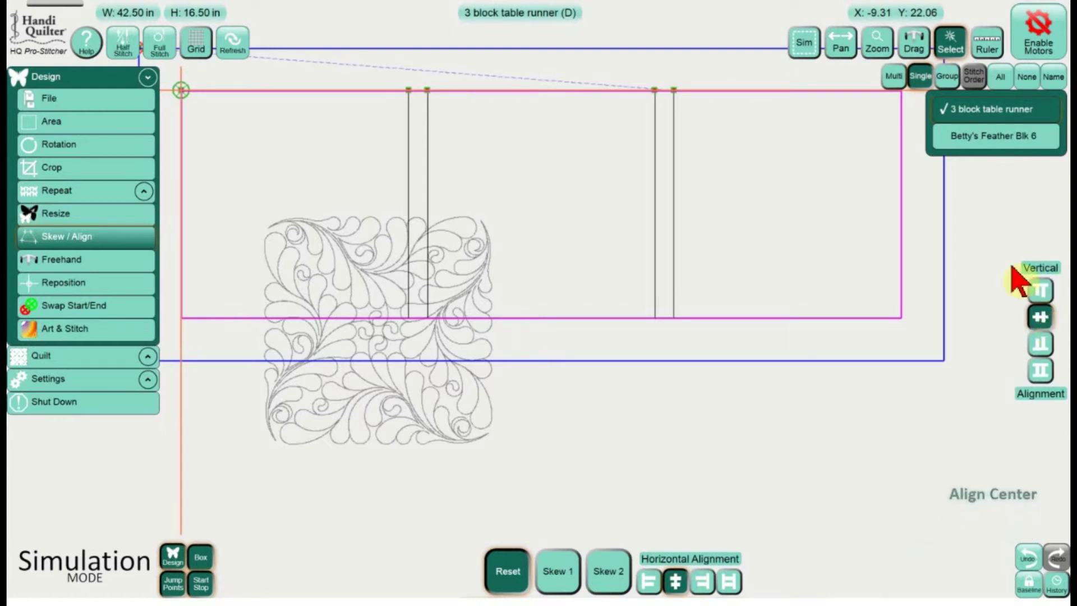
click(965, 141)
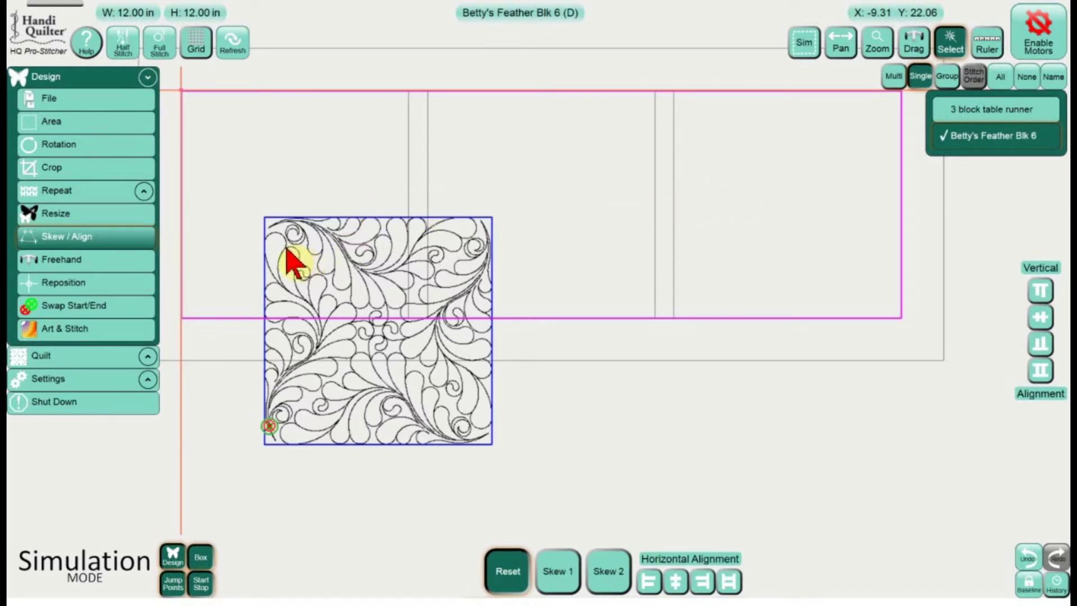
click(83, 196)
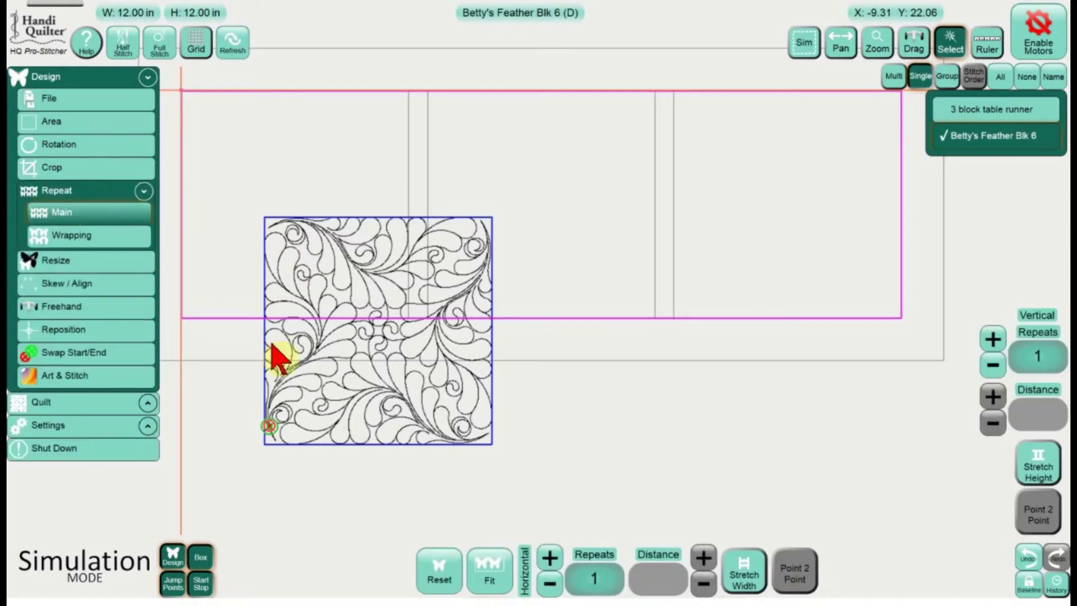
Step: Repeat the feather block 3 times horizontally with 1.00 in spacing between copies
click(550, 559)
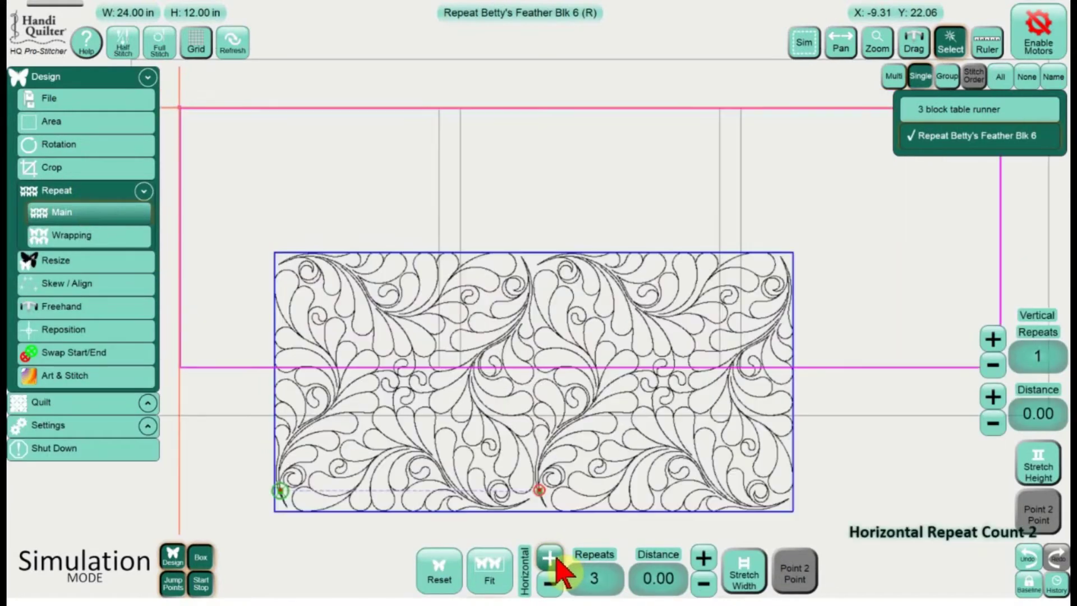
click(550, 558)
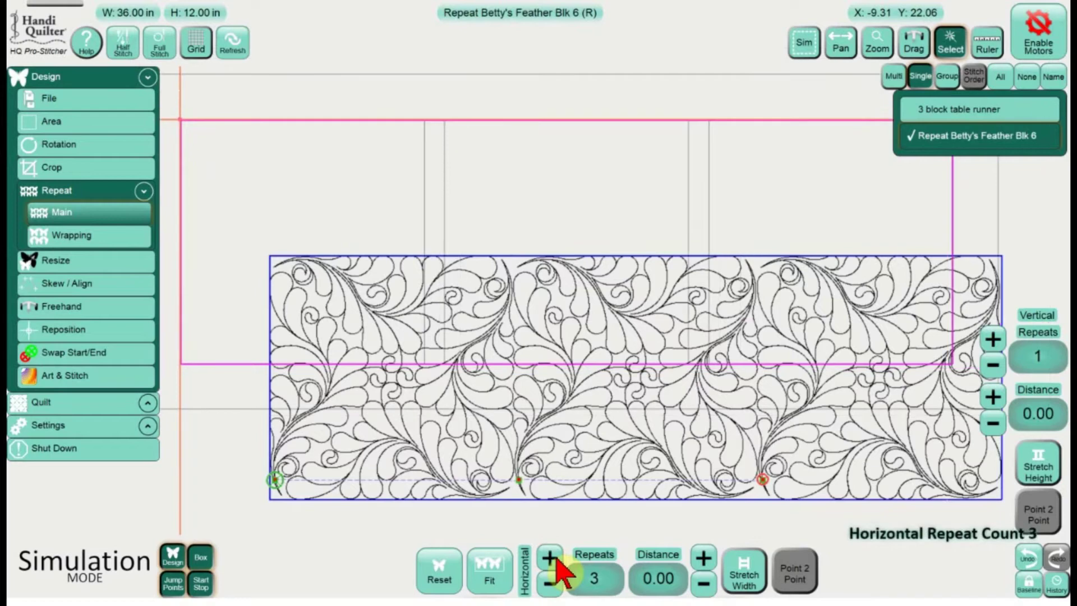
click(659, 579)
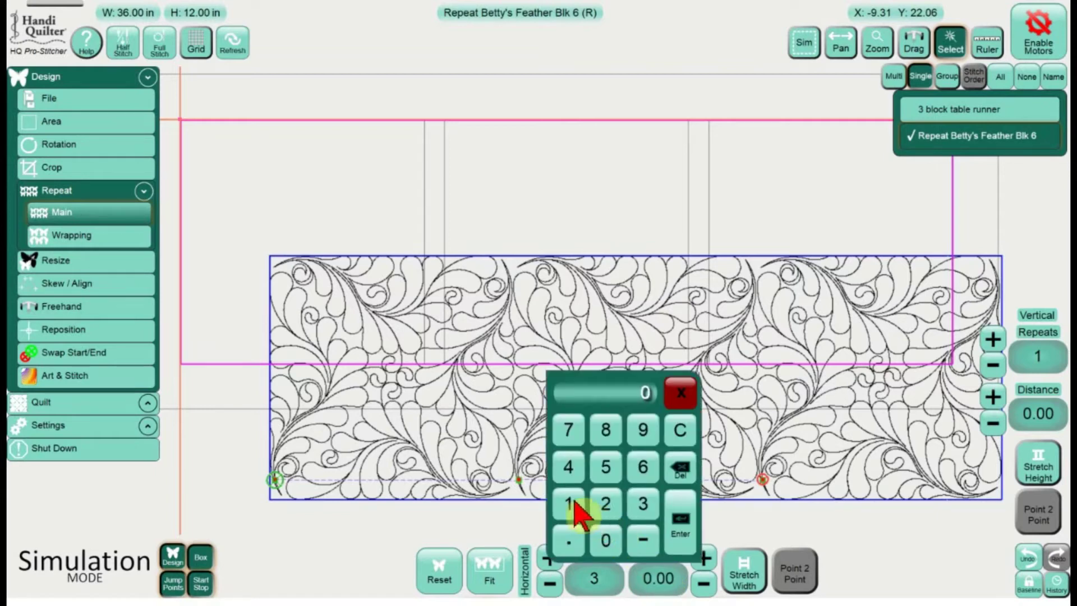
click(680, 519)
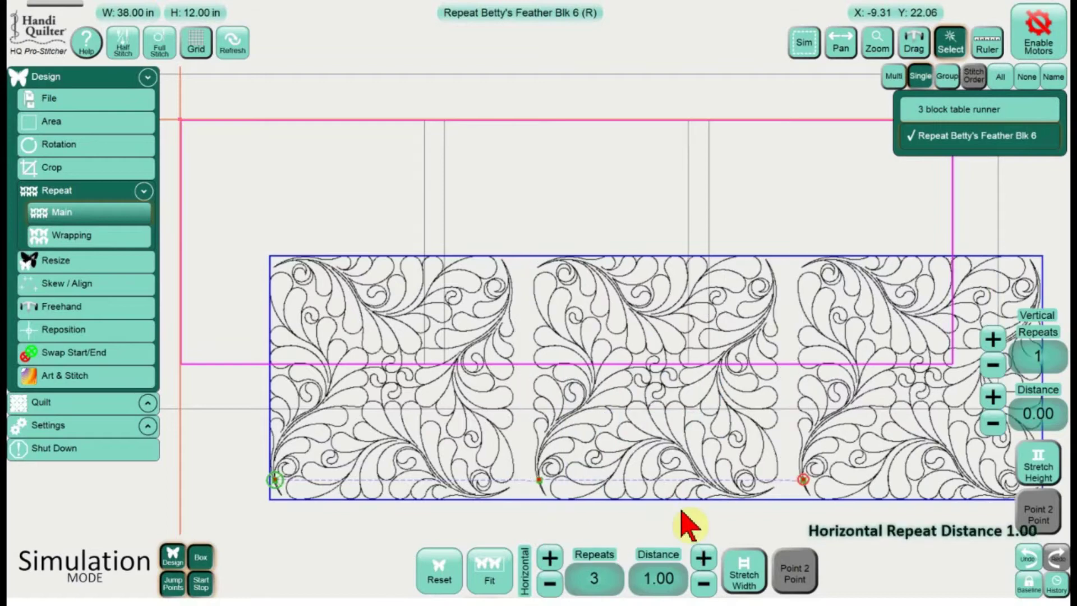
click(135, 284)
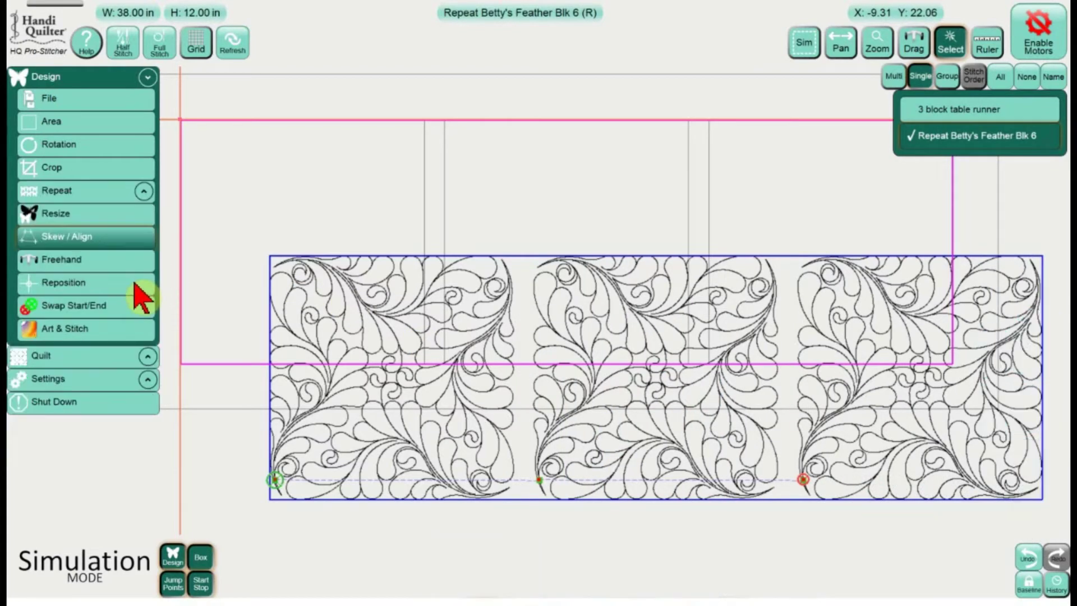
Step: Center the three feather repeats horizontally and vertically, then refresh the full view and deselect
click(676, 581)
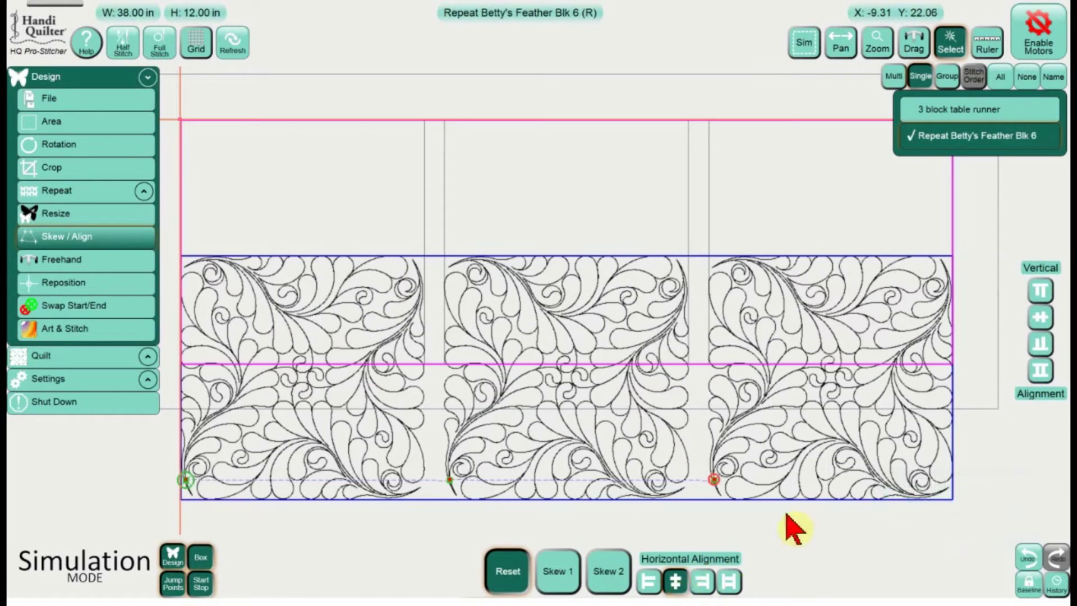
click(1040, 317)
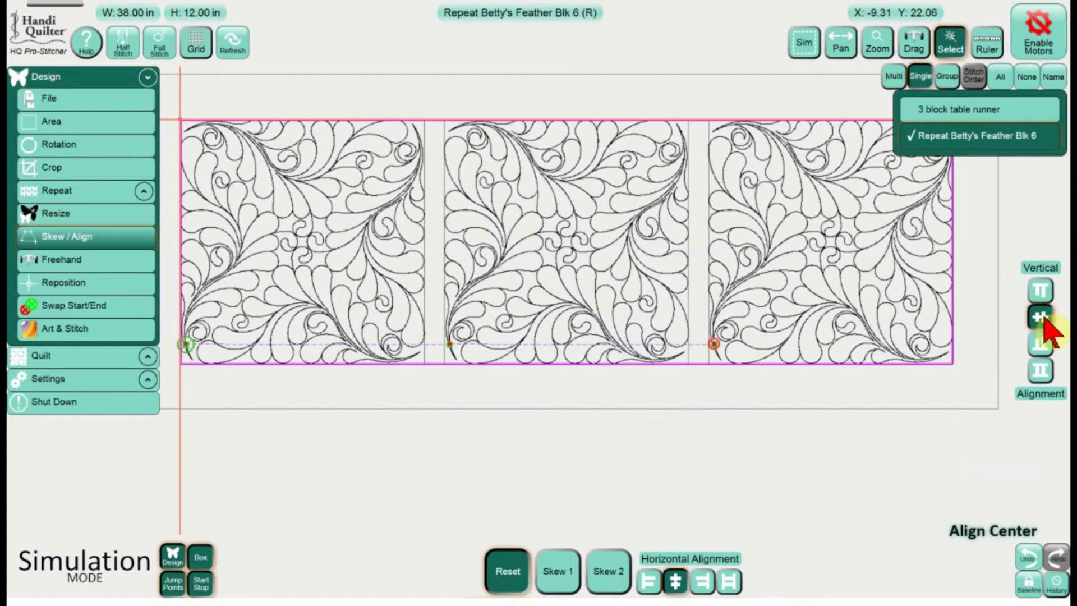
click(1000, 77)
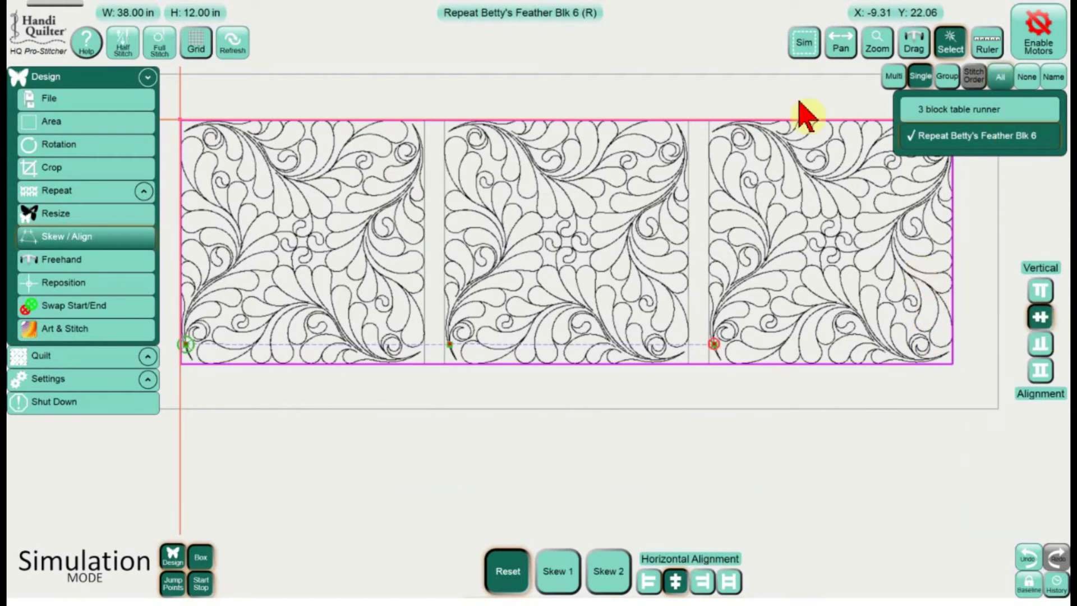
click(237, 47)
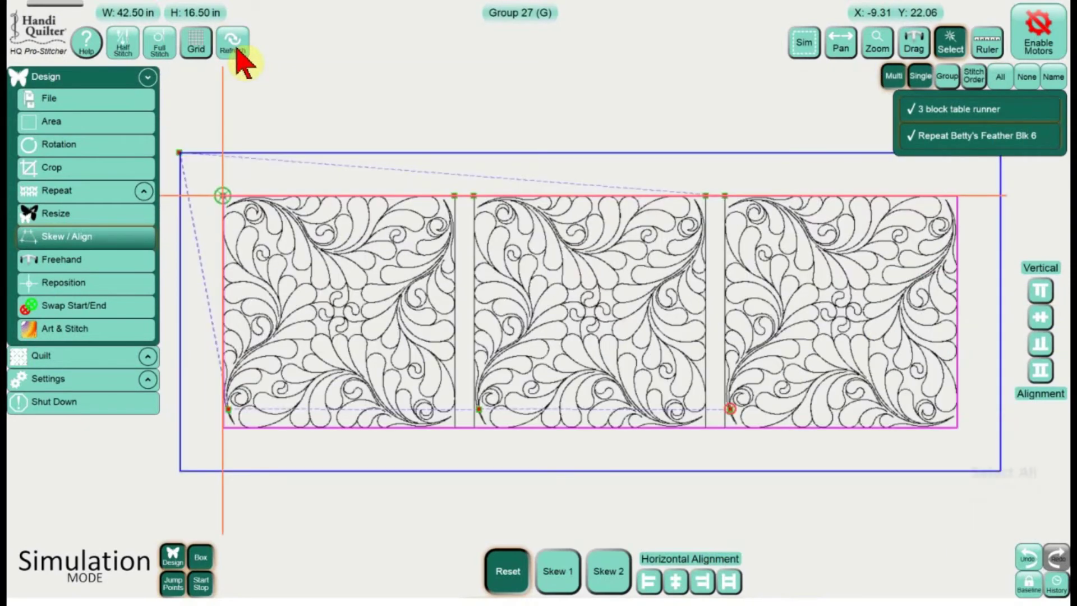
click(493, 137)
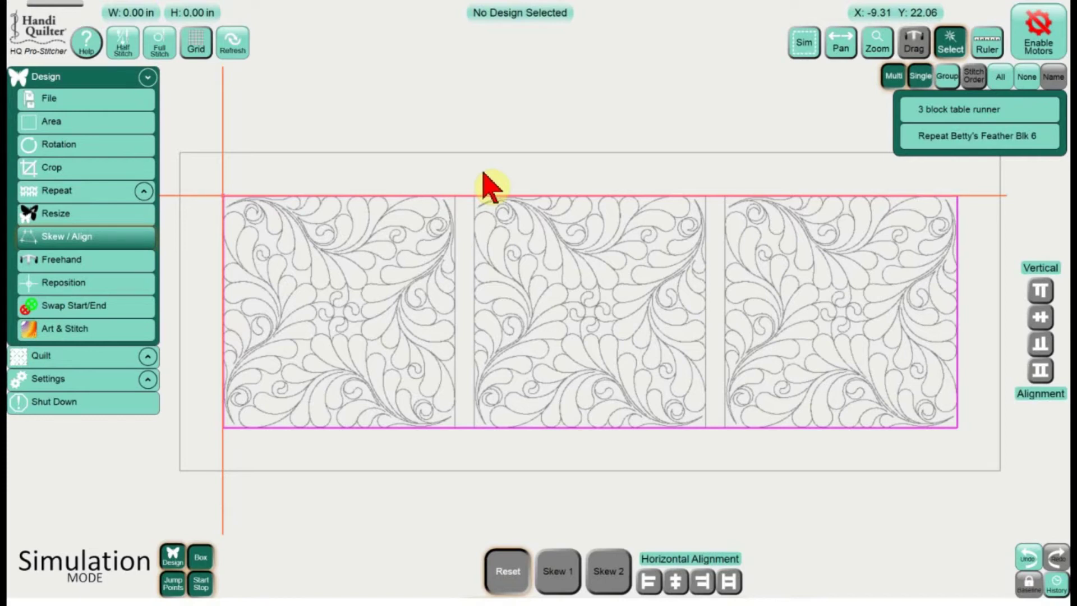
click(101, 99)
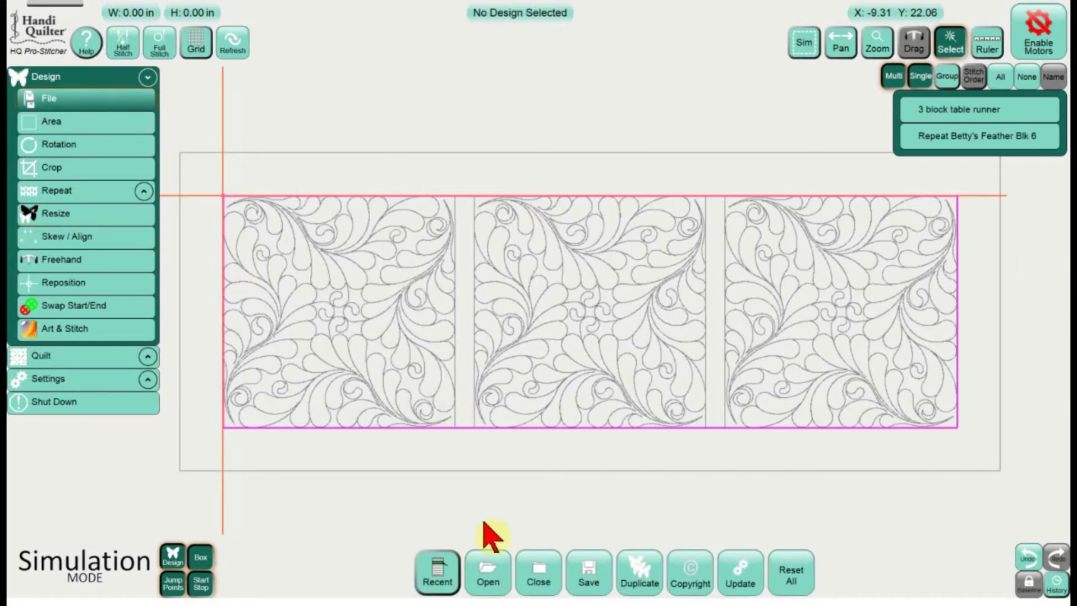
Step: Load the 1 x 12 in 'inside sashes' design into the layout
click(487, 569)
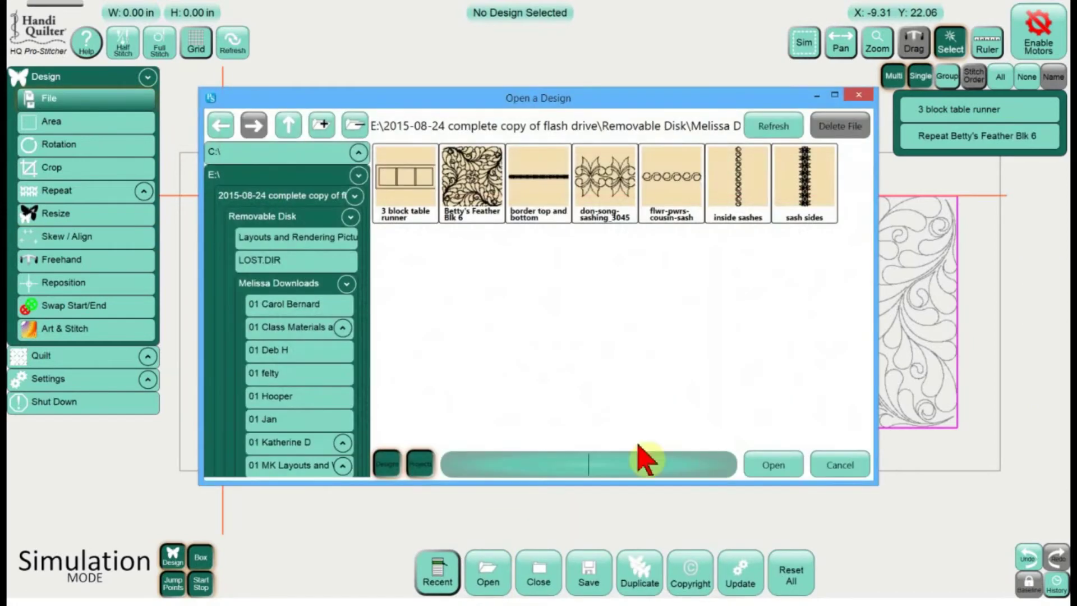
click(729, 216)
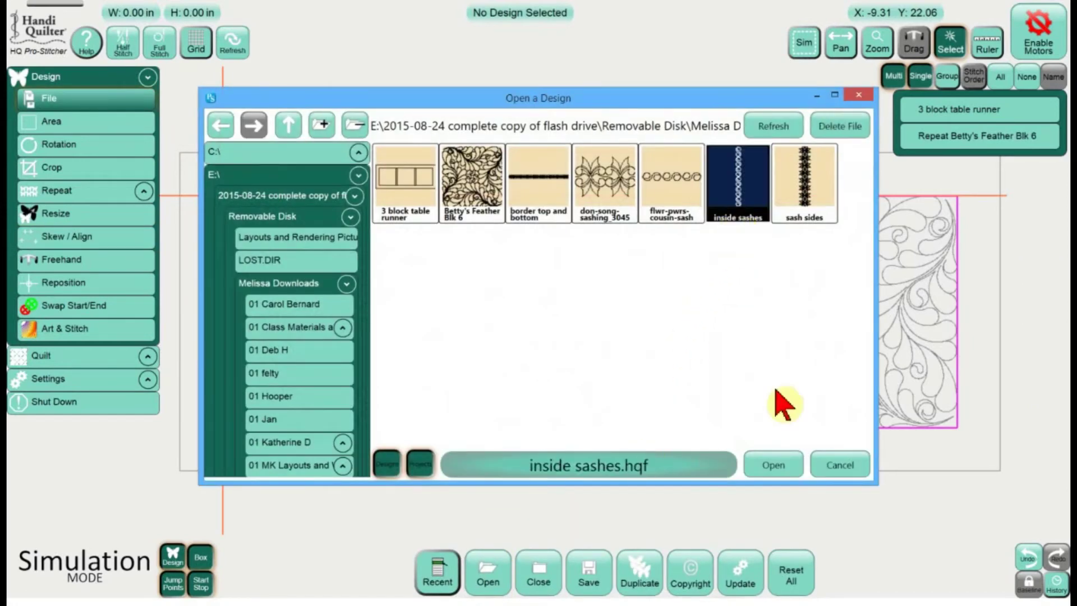
click(777, 467)
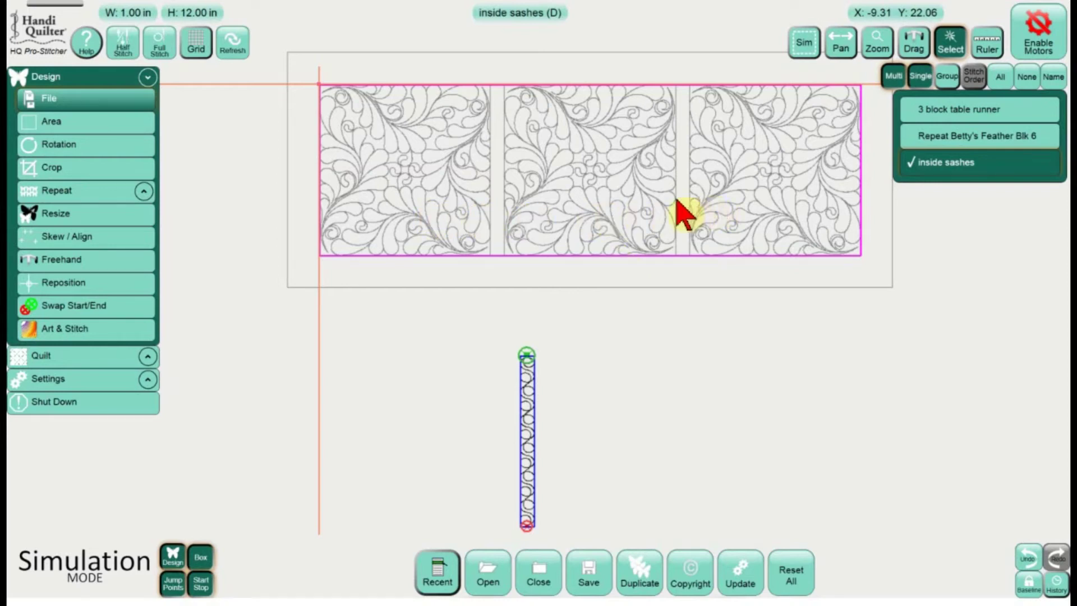
click(84, 194)
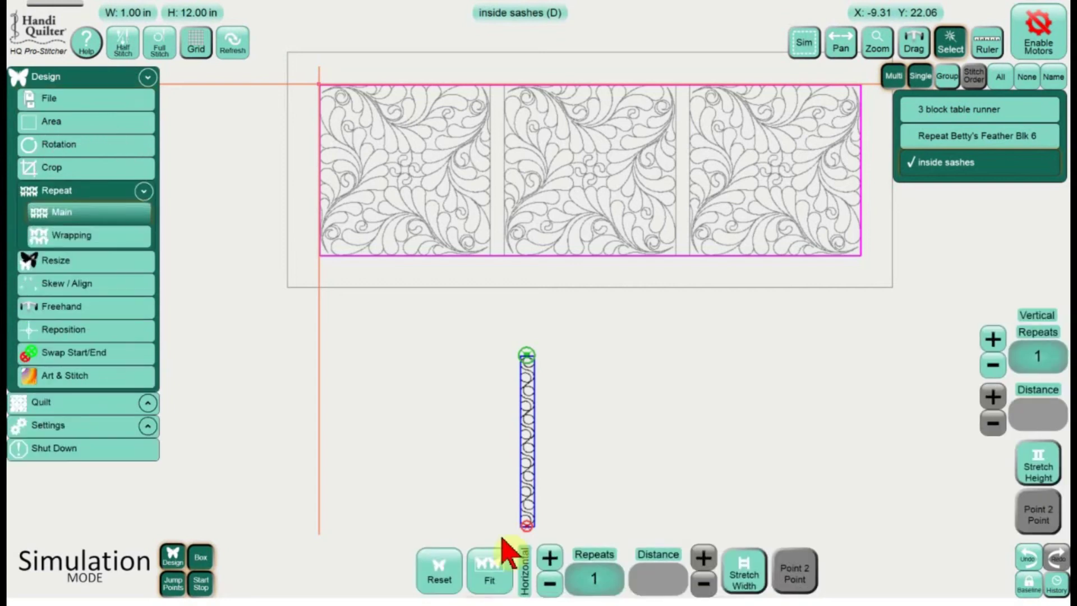
Step: Repeat the sash twice horizontally with a 12 in distance between copies
click(549, 558)
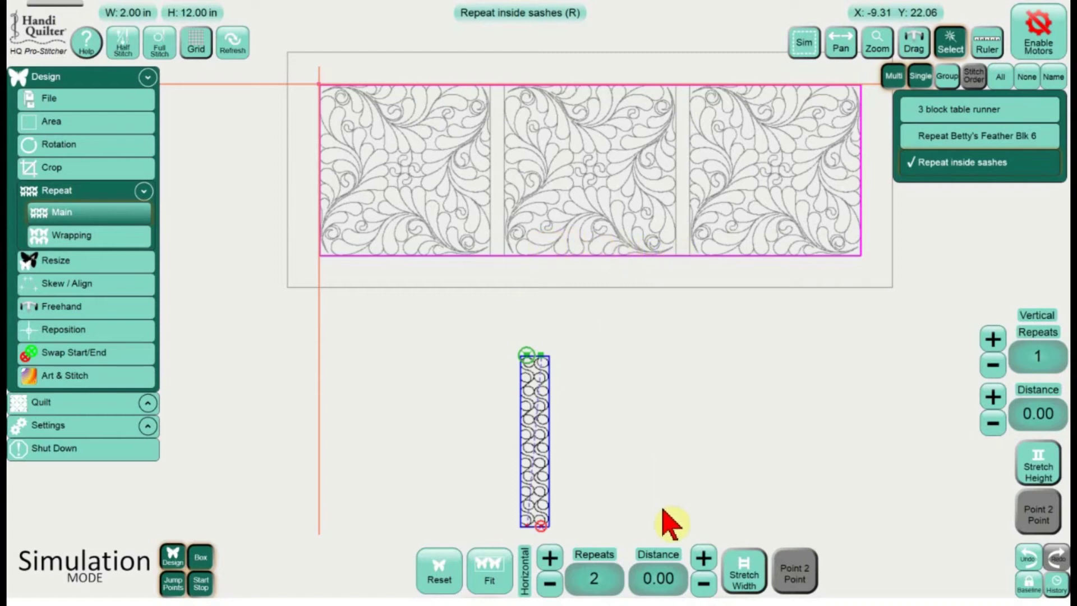
click(667, 583)
click(580, 504)
click(615, 507)
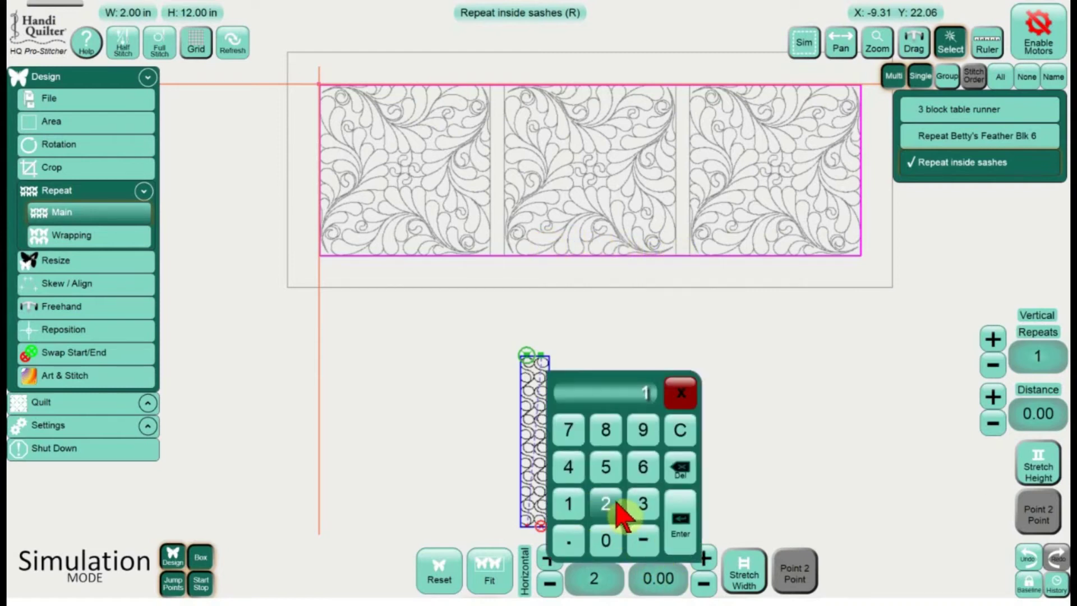
click(685, 525)
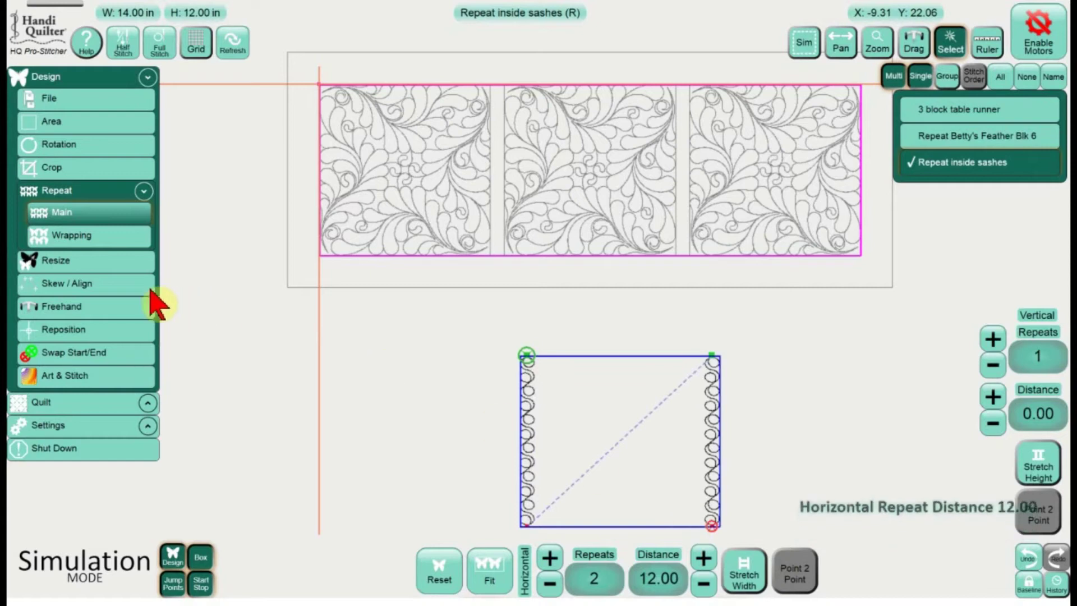
Step: Center the two sashes horizontally and vertically, then select all and refresh the view
click(126, 288)
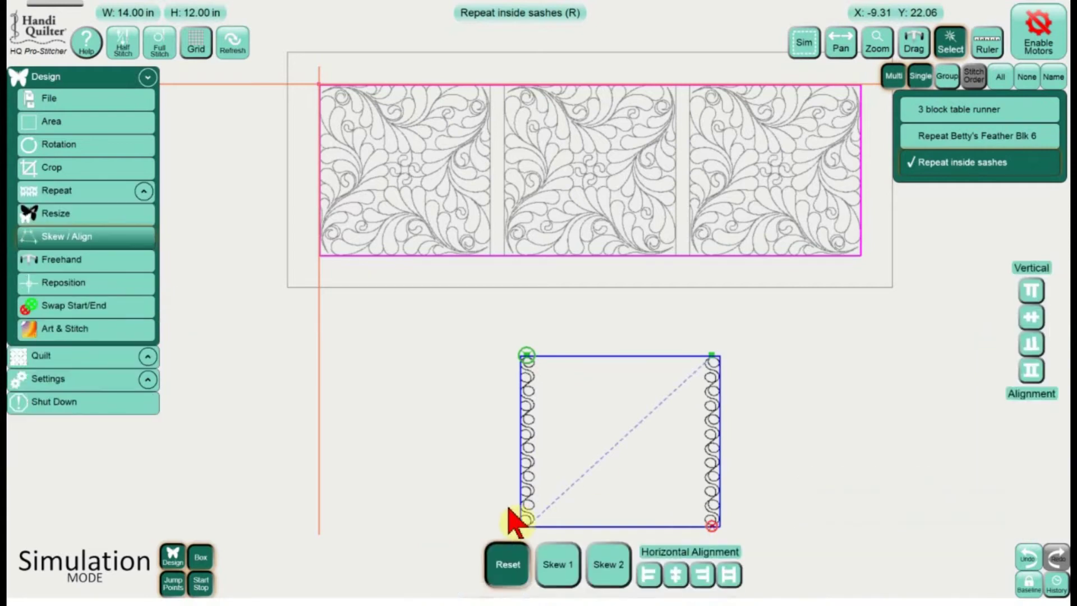
click(676, 582)
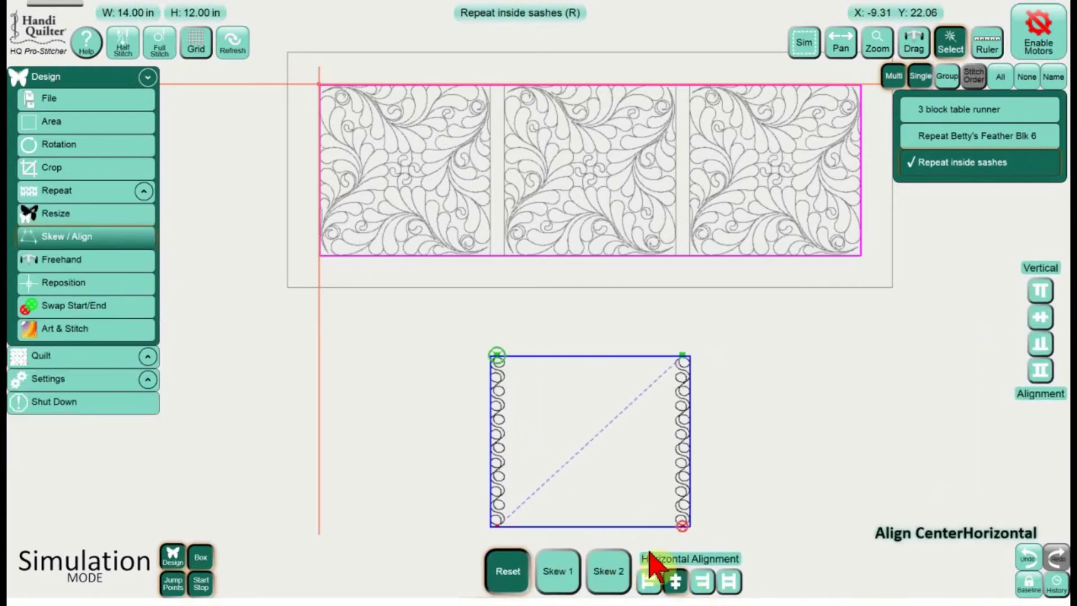
click(1038, 318)
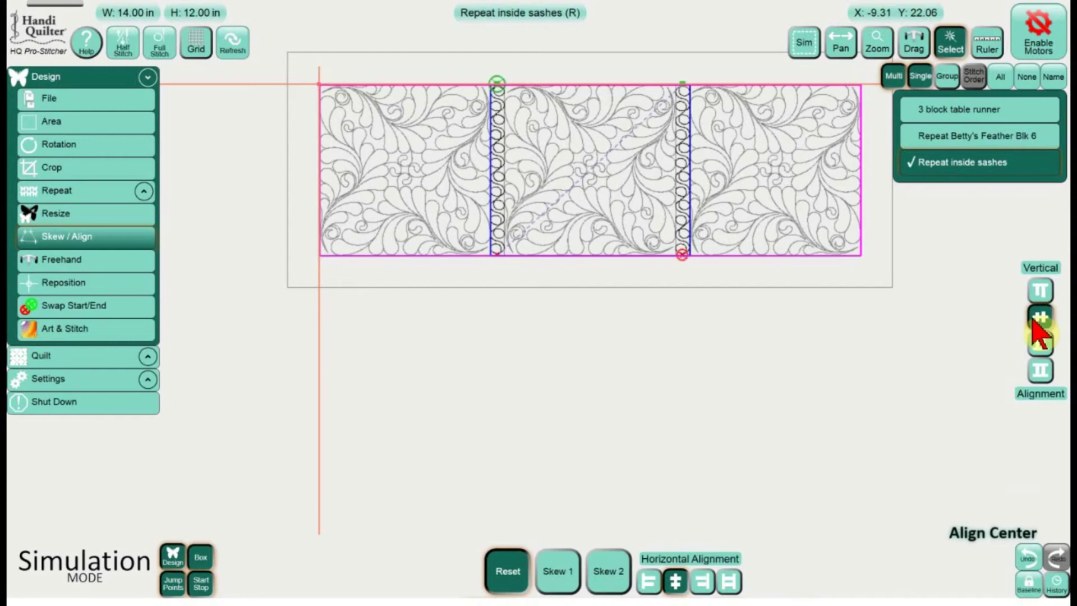
click(1000, 76)
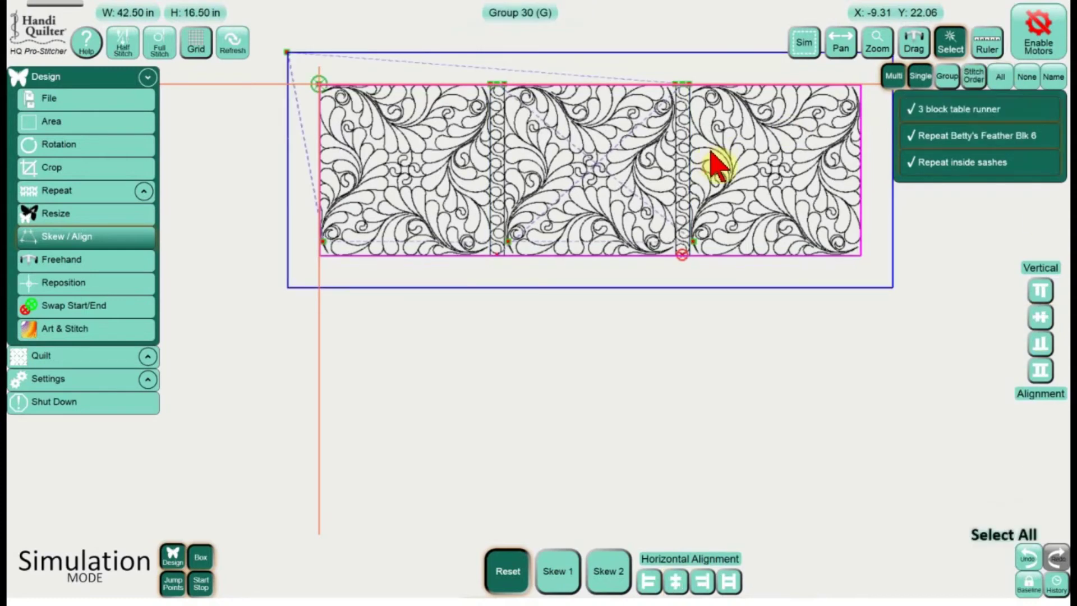
click(233, 49)
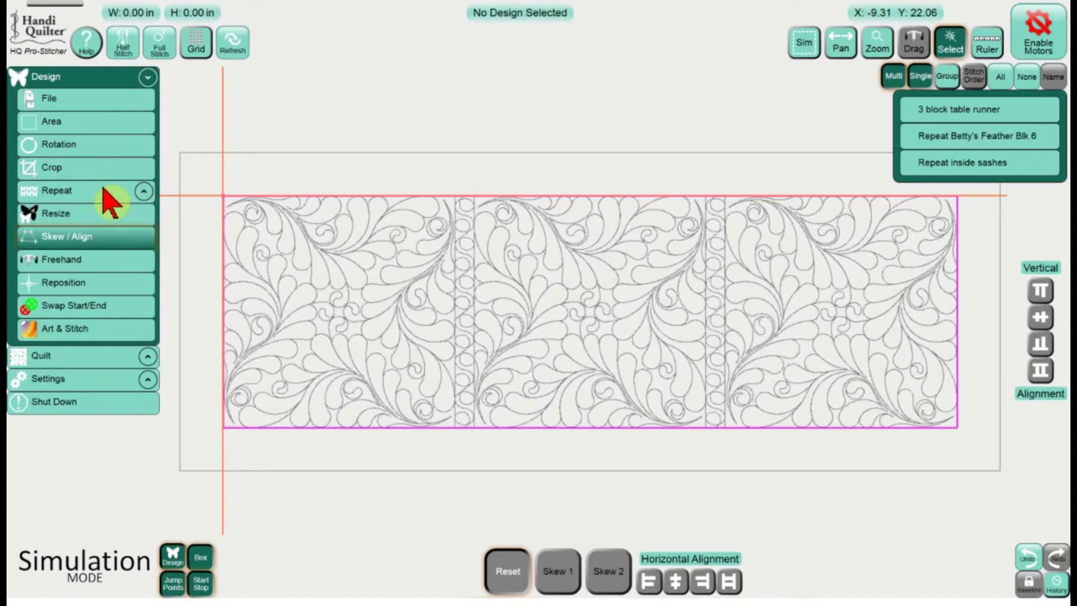
click(105, 238)
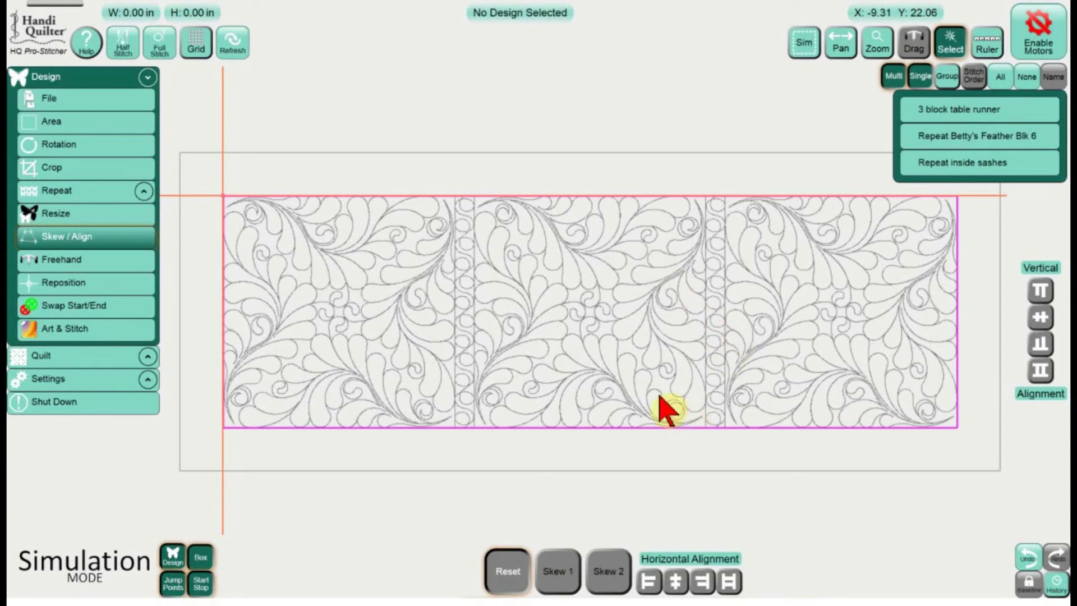
Step: Clear the old quilting area and start a new area 42.50 in wide
click(124, 130)
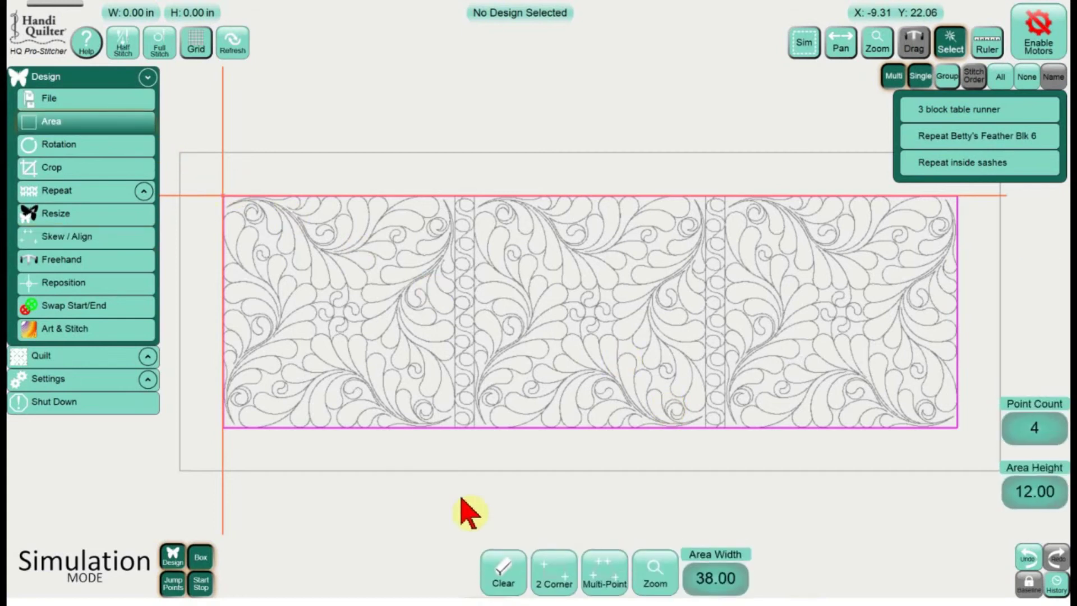
click(512, 576)
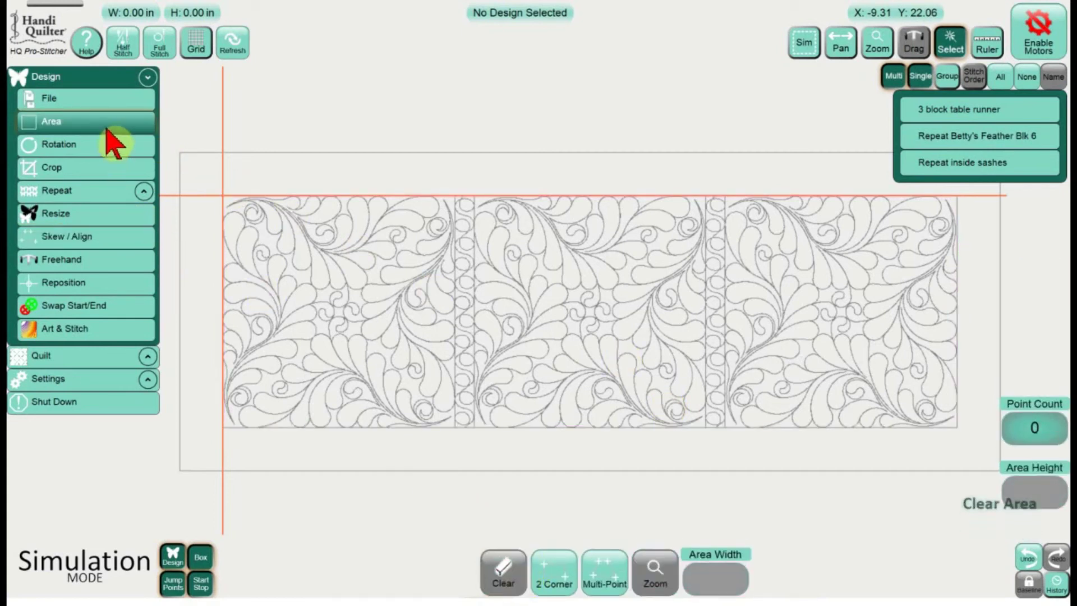
click(555, 580)
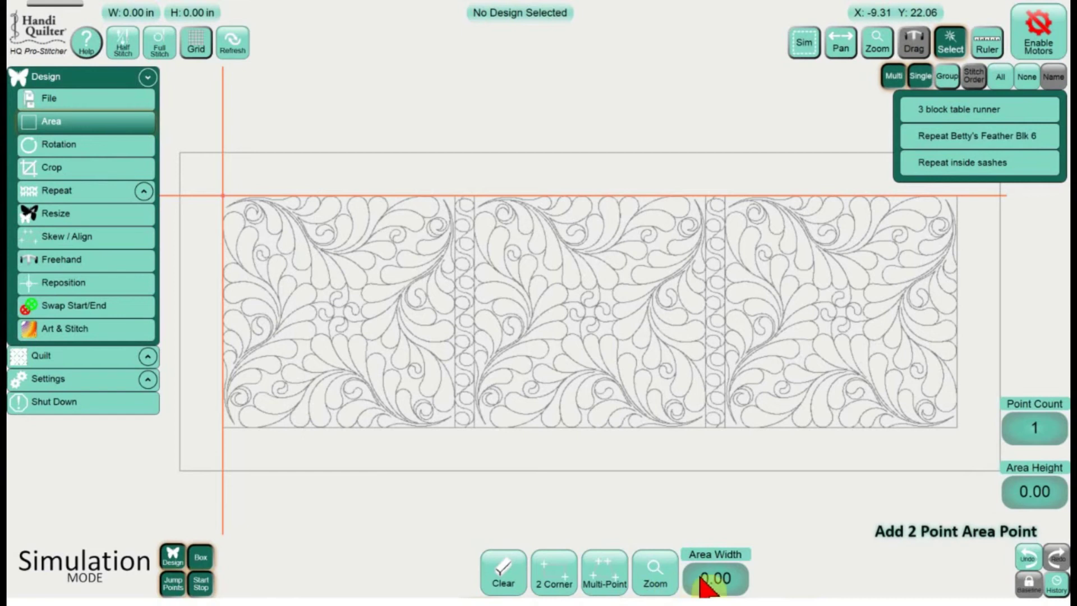
click(702, 577)
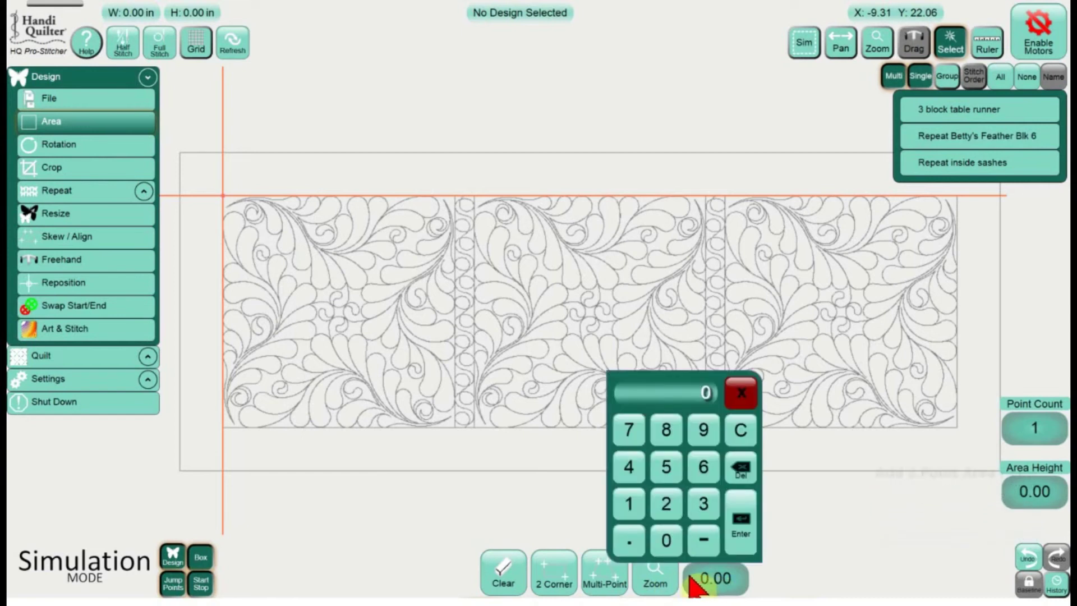
click(631, 471)
click(666, 507)
click(629, 540)
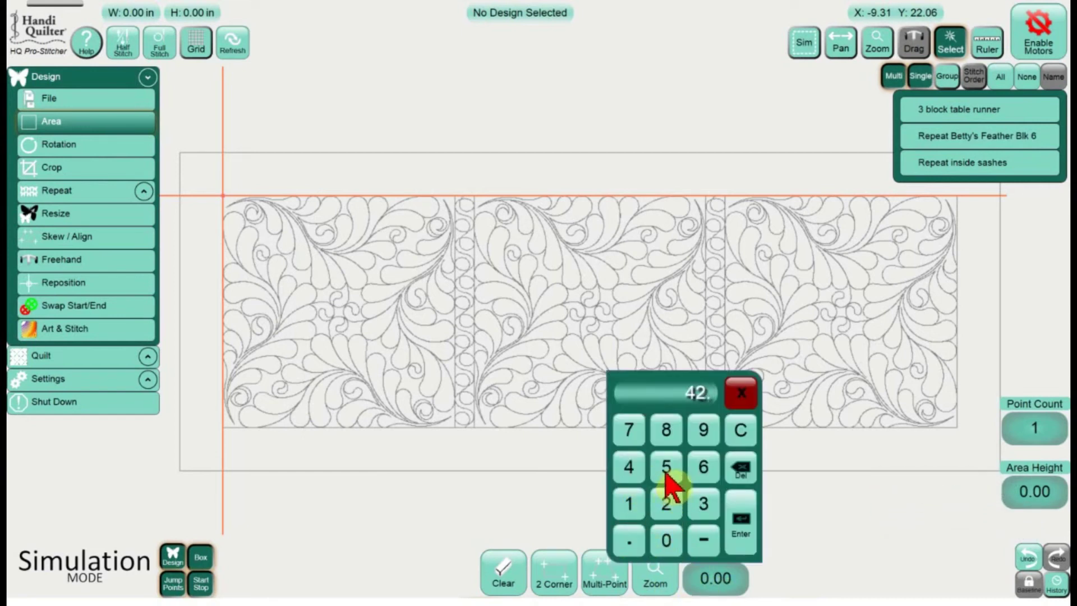
click(667, 471)
click(739, 518)
Step: Set the new quilting area's height to 16.50 in
click(1029, 498)
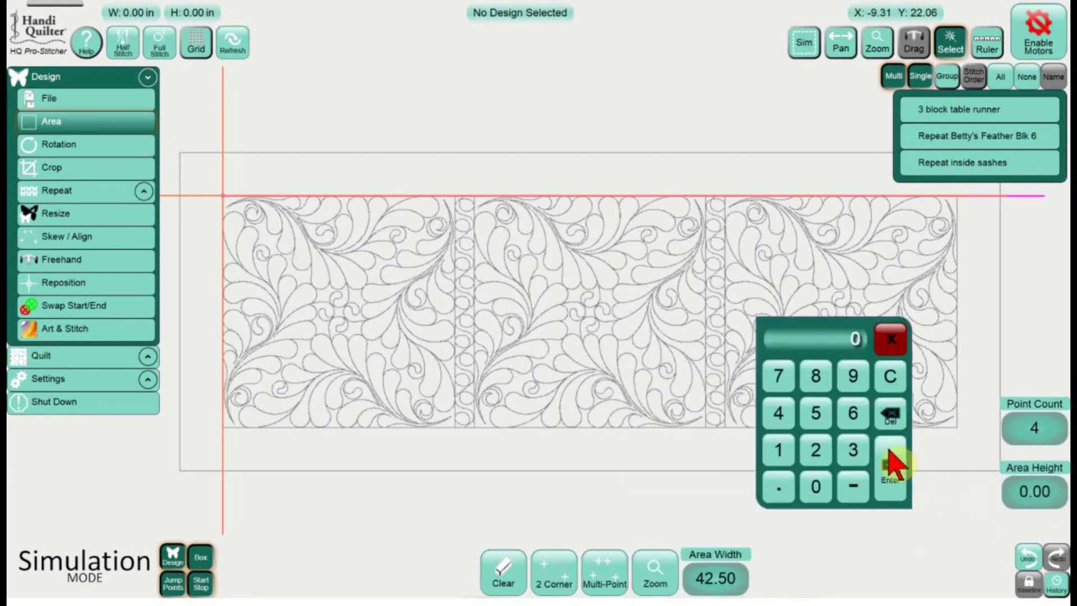
click(779, 451)
click(850, 416)
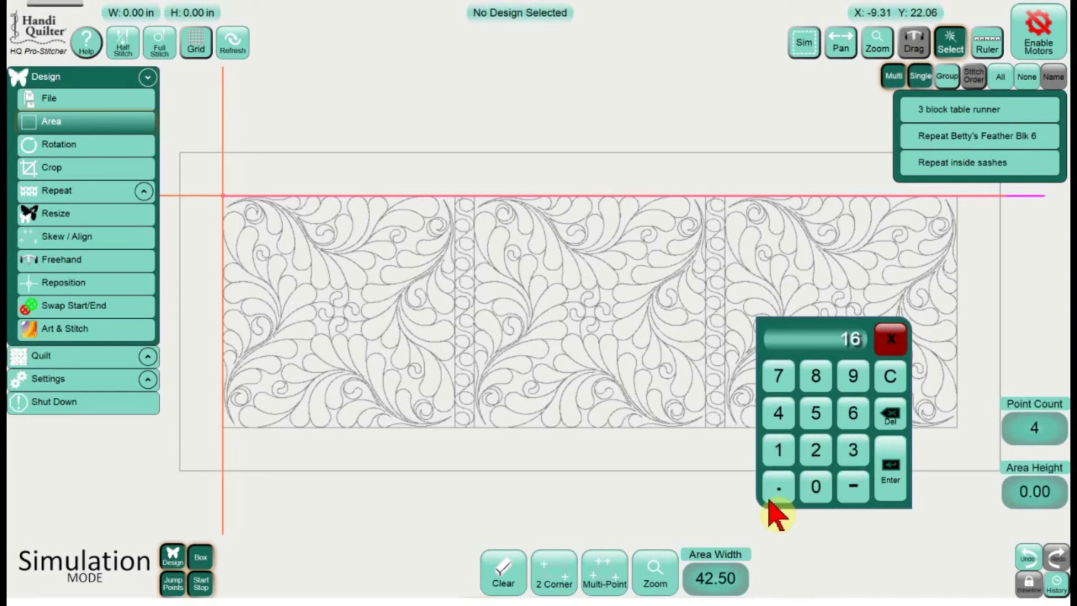
click(778, 486)
click(816, 413)
click(893, 471)
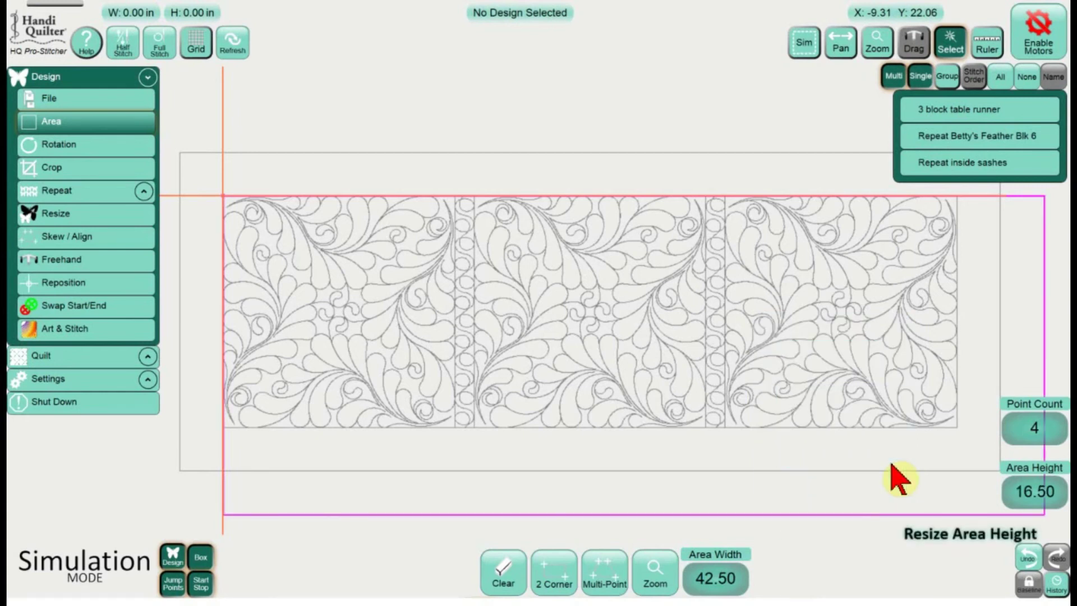
Step: Recenter the table runner, feather repeats and inside sashes both ways within the 42.5 x 16.5 in area
click(897, 115)
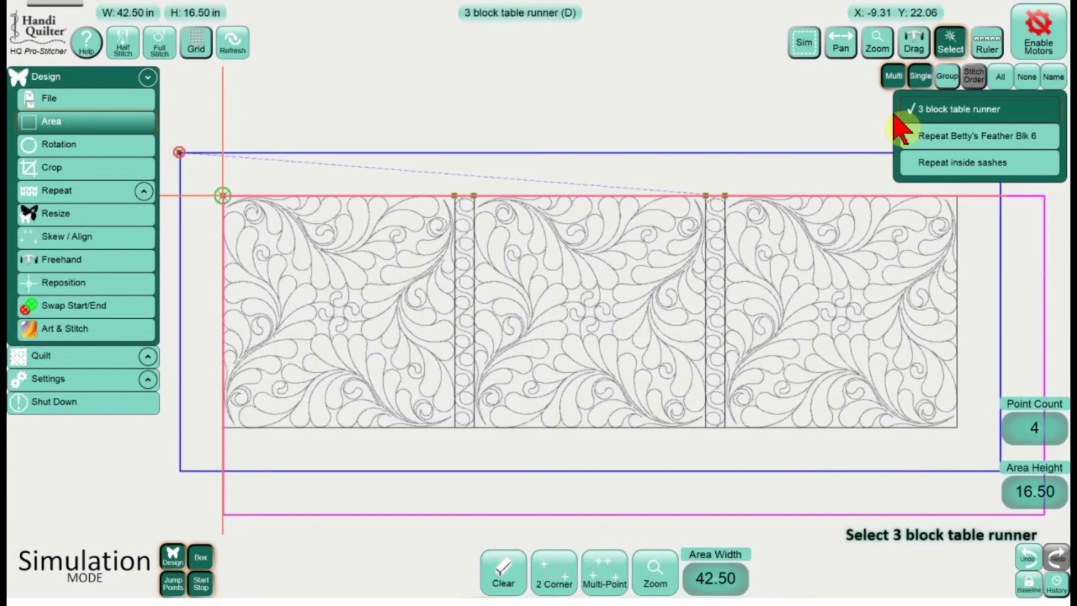
click(140, 236)
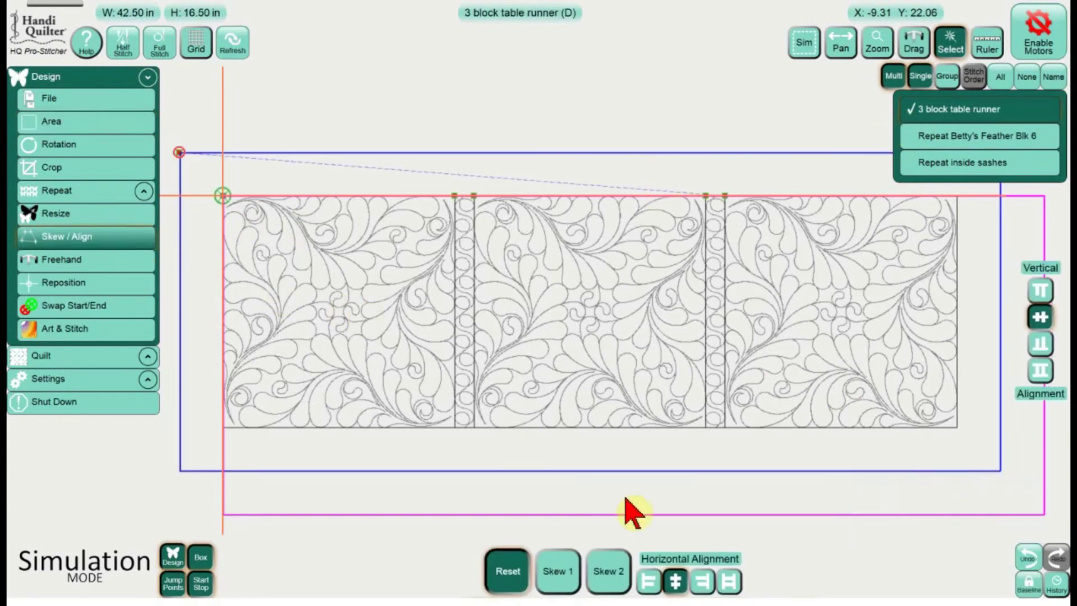
click(675, 580)
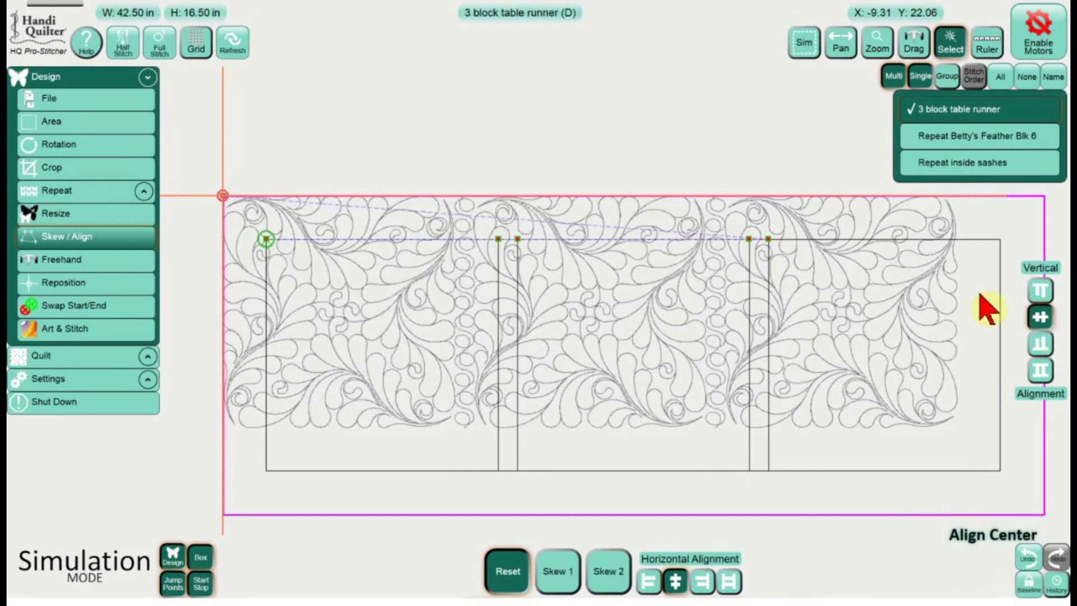
click(953, 136)
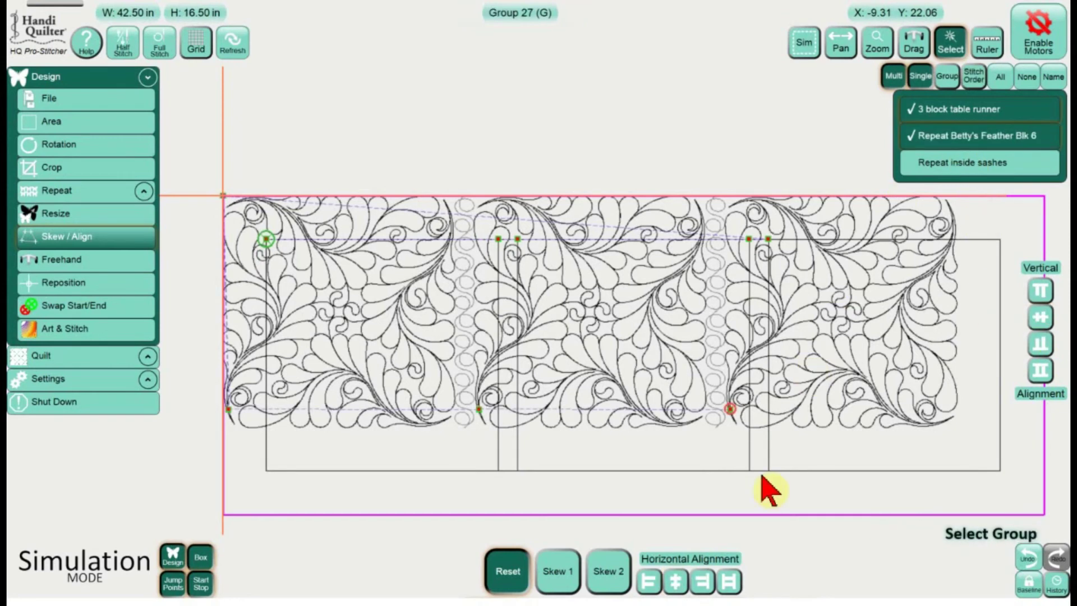
click(678, 578)
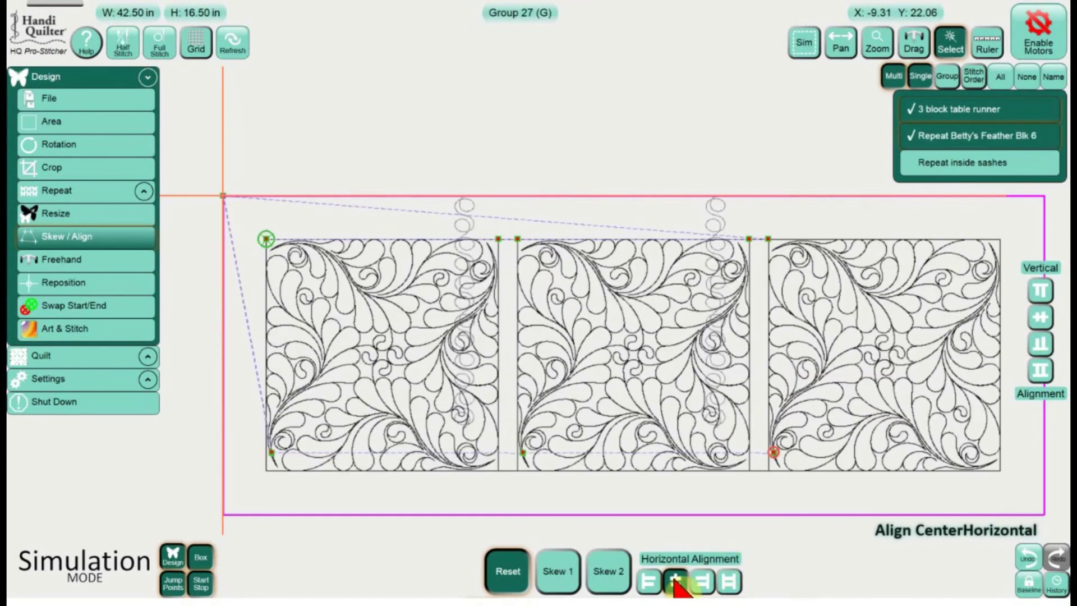
click(1038, 322)
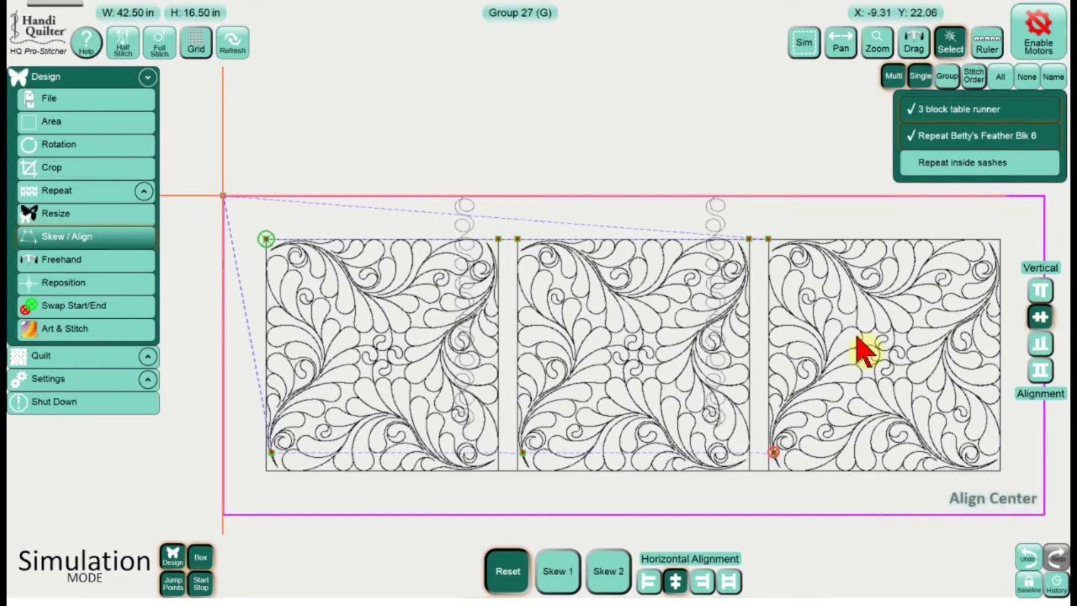
click(962, 170)
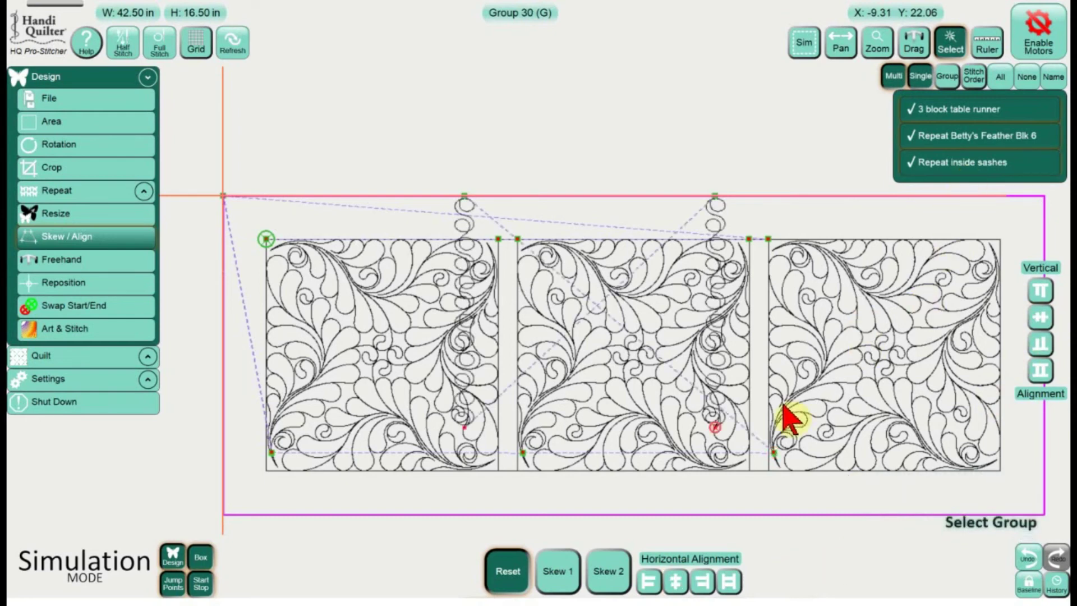
click(676, 579)
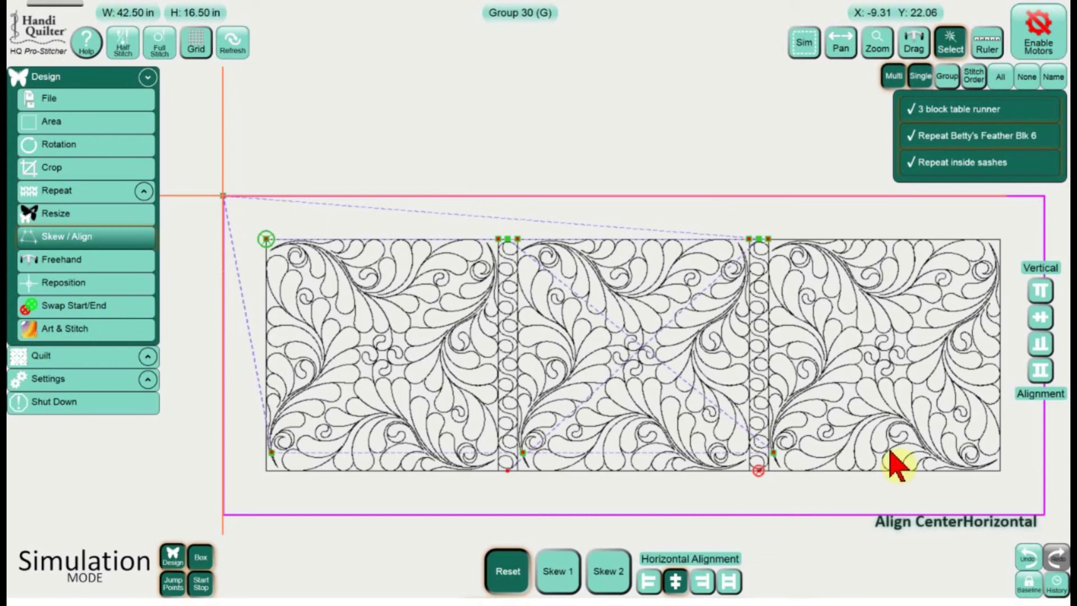
click(1040, 317)
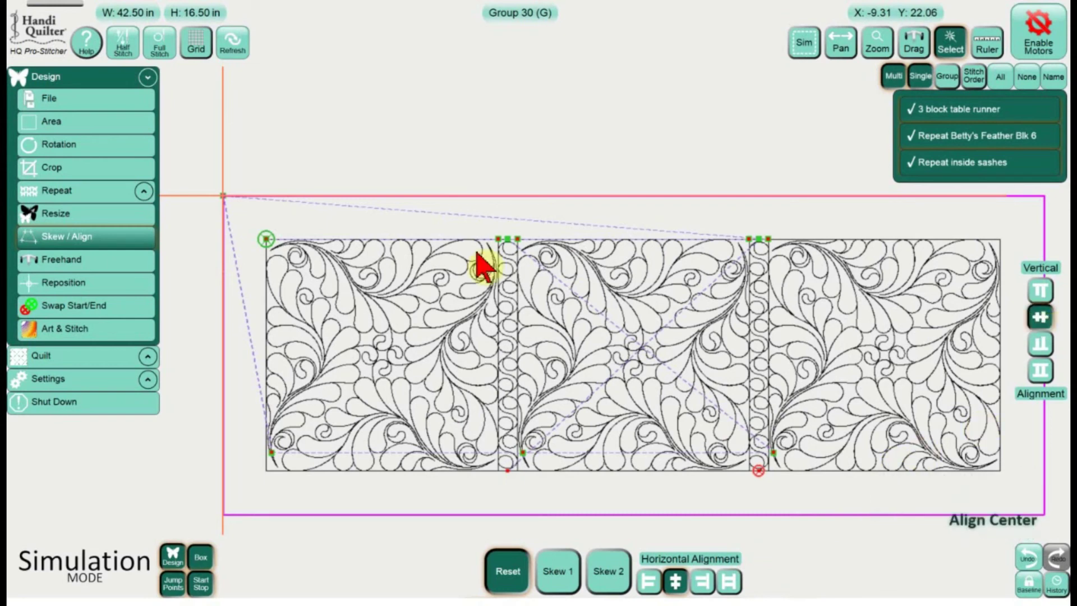
click(121, 99)
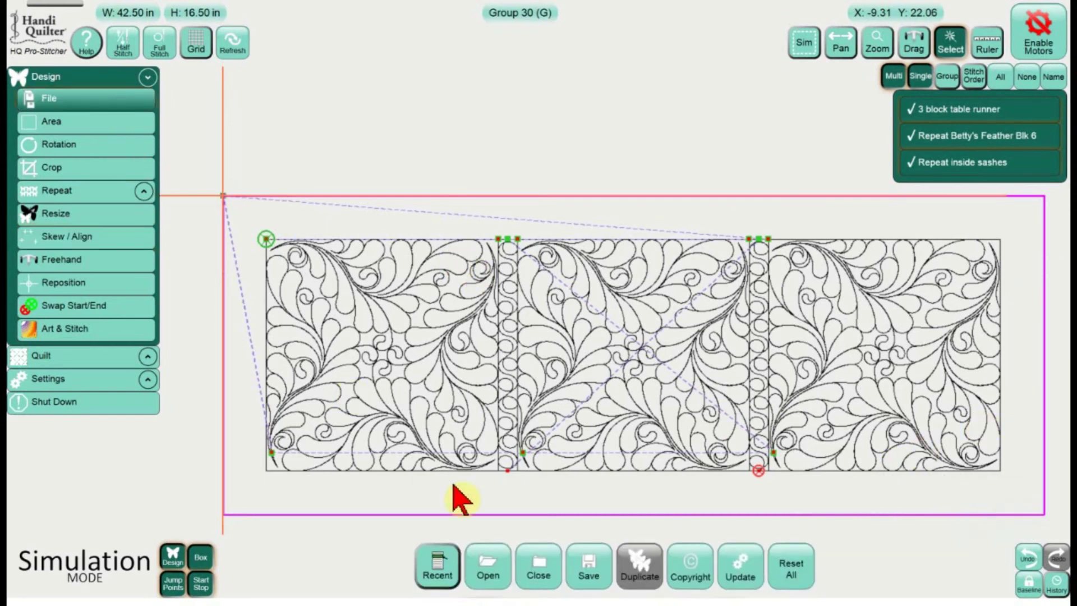
click(502, 587)
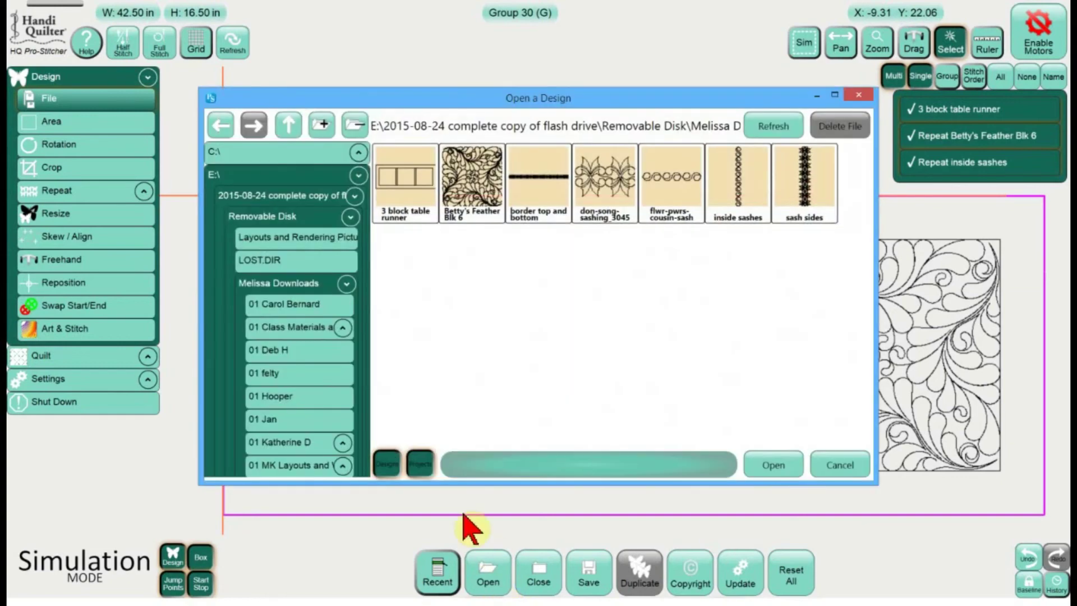
Step: Load 'border top and bottom.hqf', centred horizontally and aligned to the area's top edge
click(552, 196)
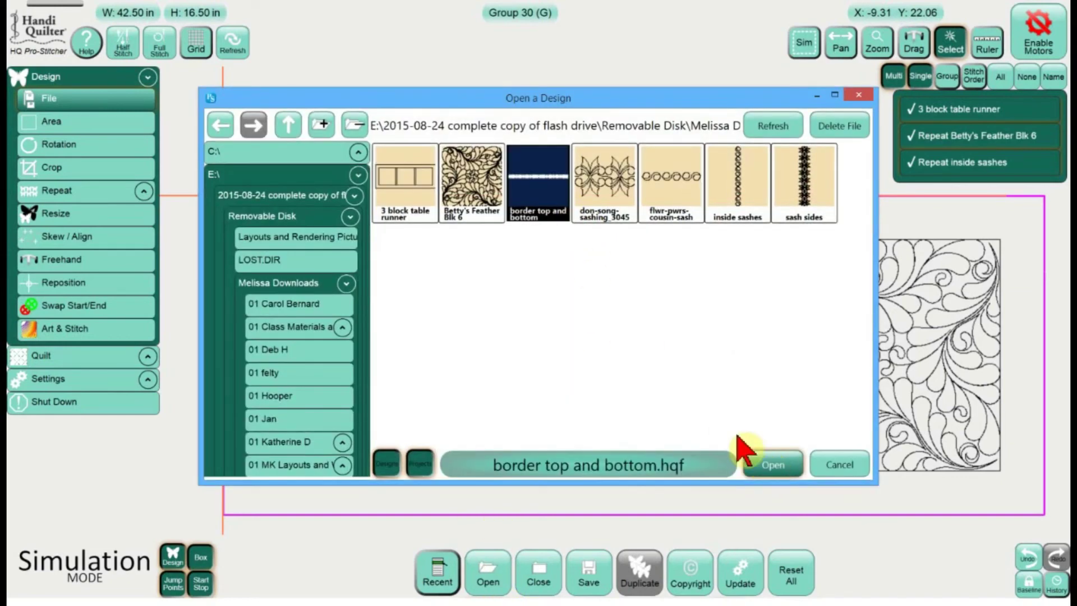
click(746, 454)
click(96, 239)
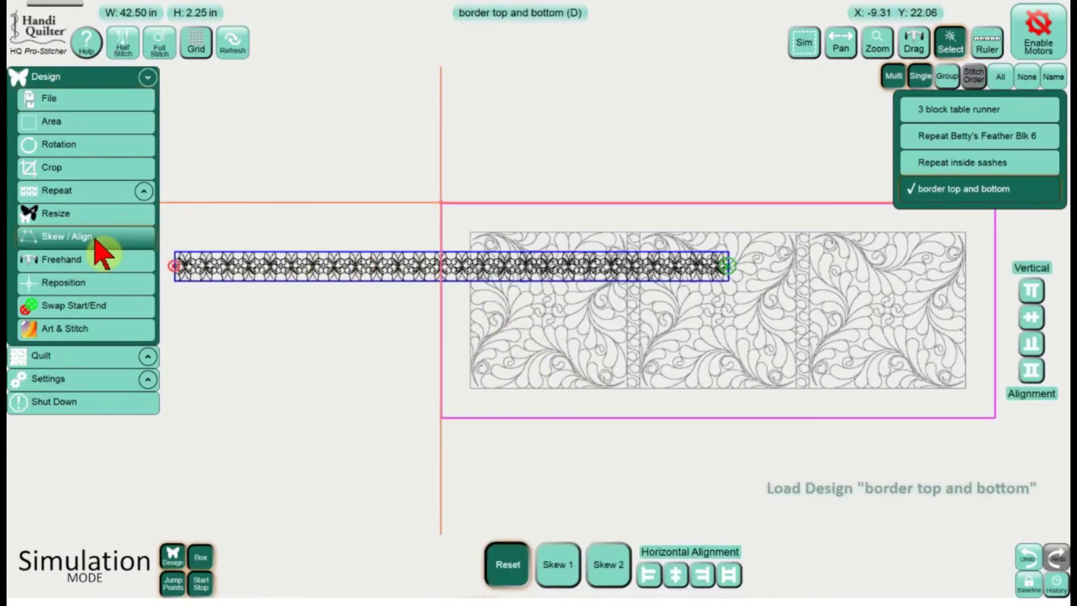
click(676, 580)
click(1039, 292)
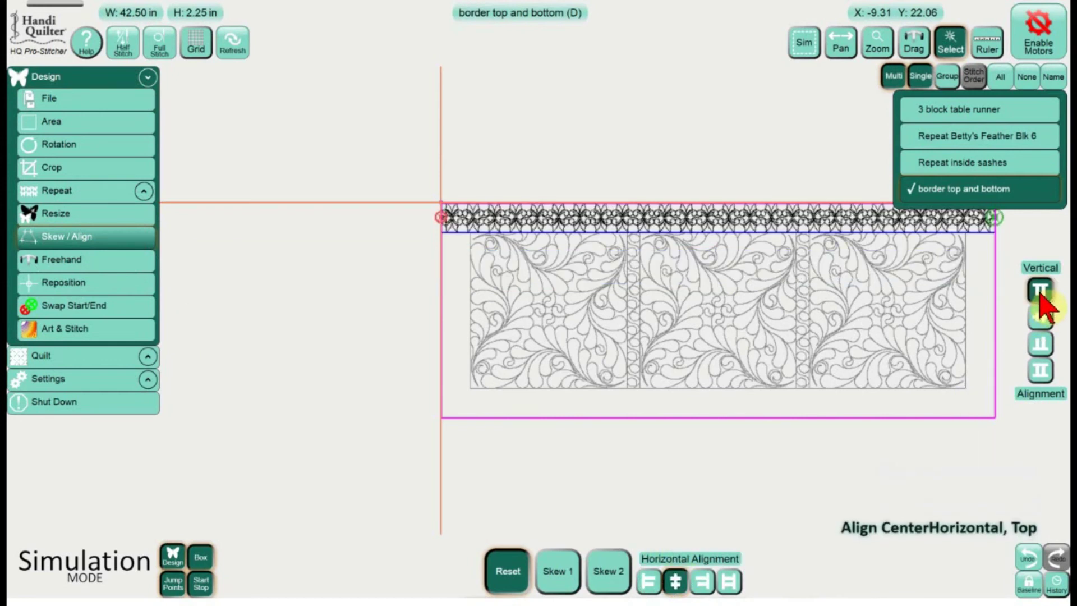
Step: Select all designs, refresh the view to fit the whole layout, then deselect everything
click(1000, 77)
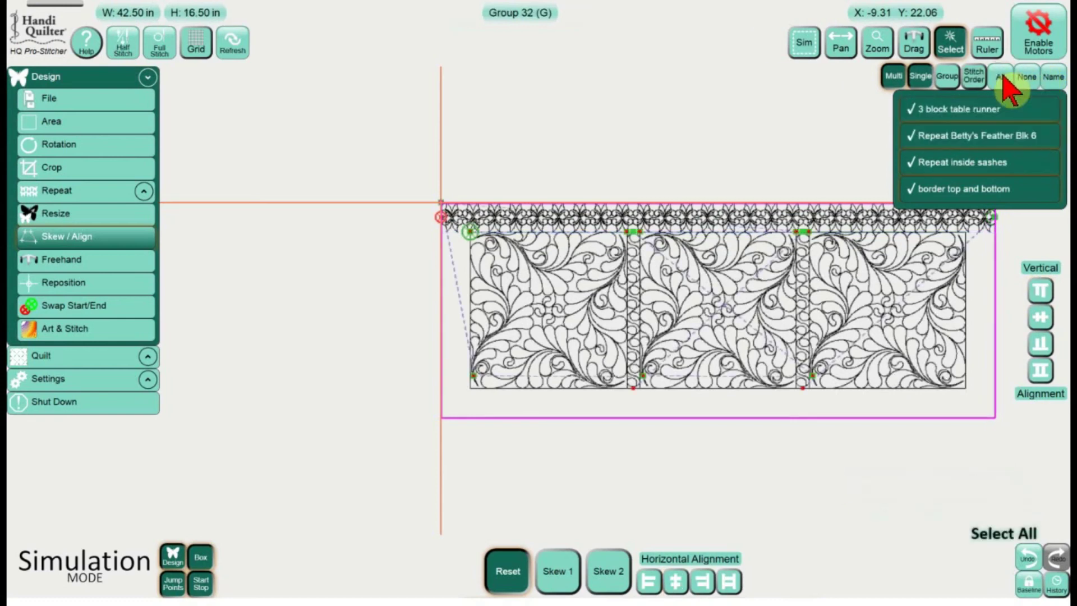
click(239, 43)
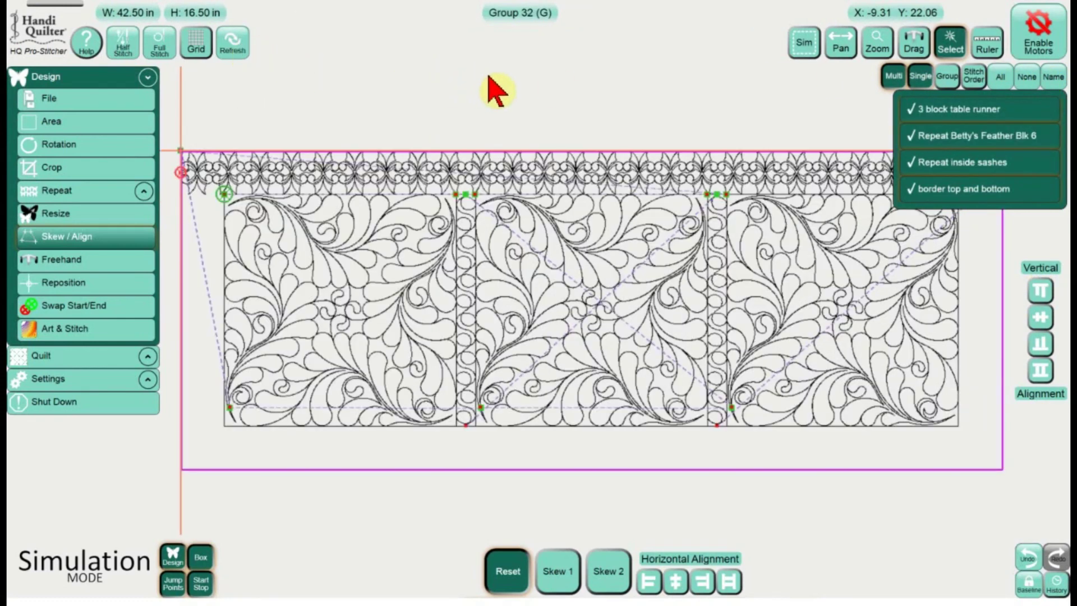
click(1009, 77)
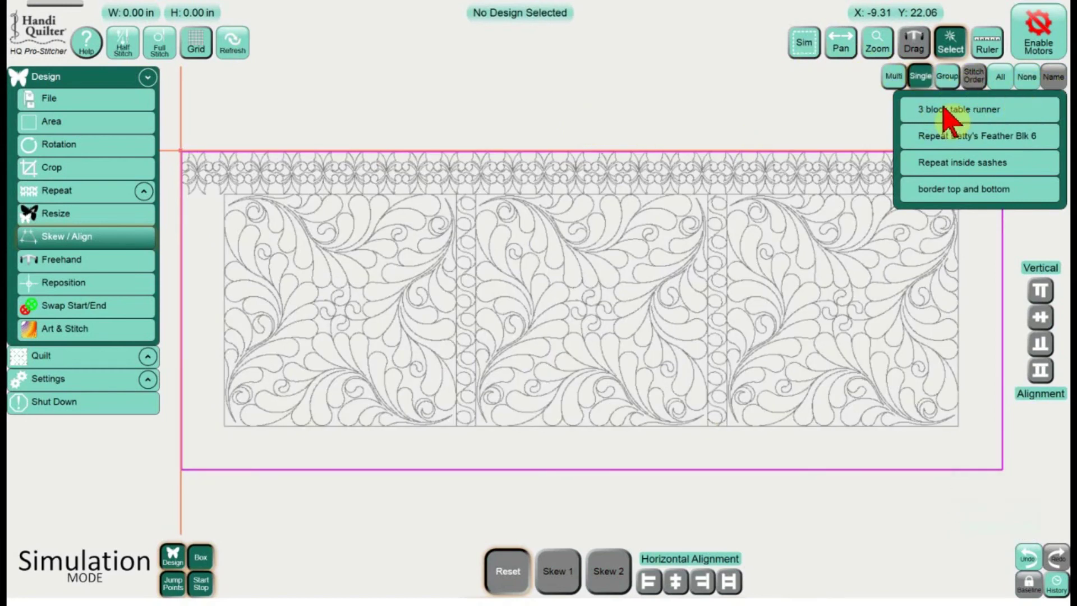
Step: Close the Single design list and enter Sim mode to move the simulated needle
click(920, 77)
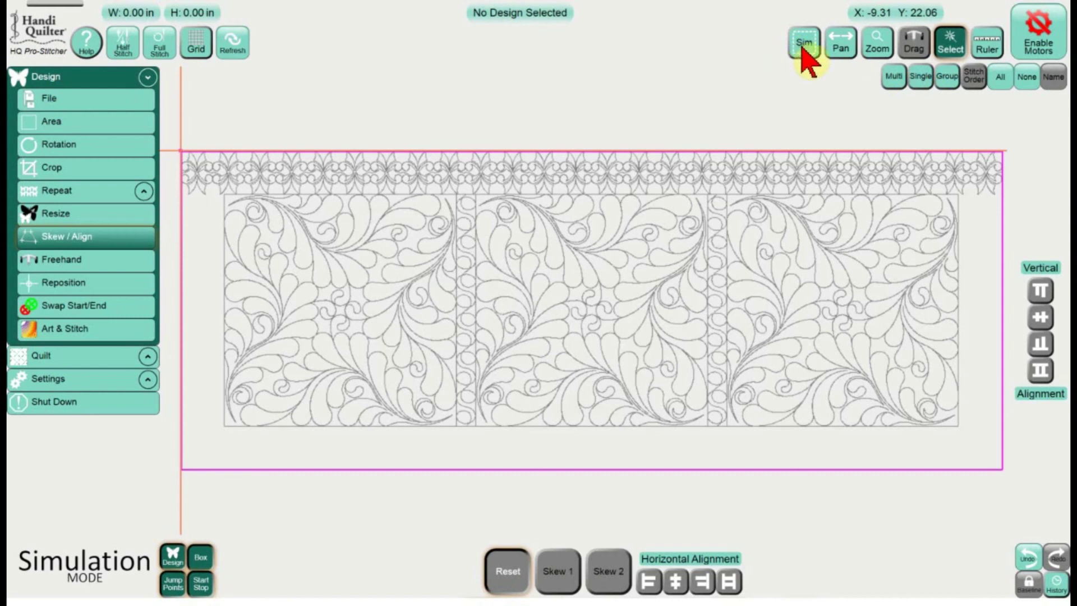
click(804, 43)
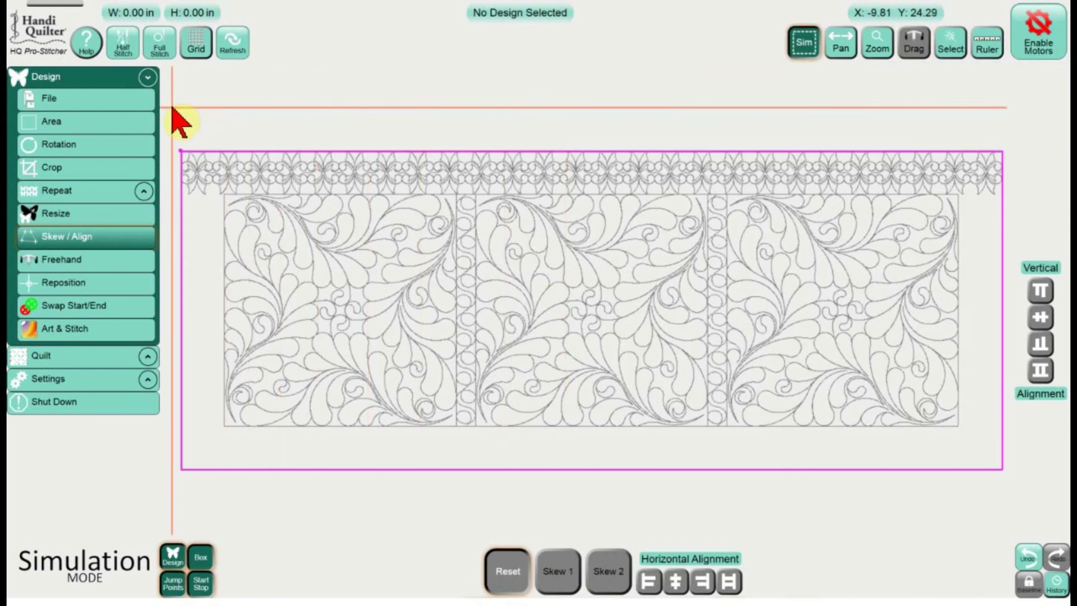